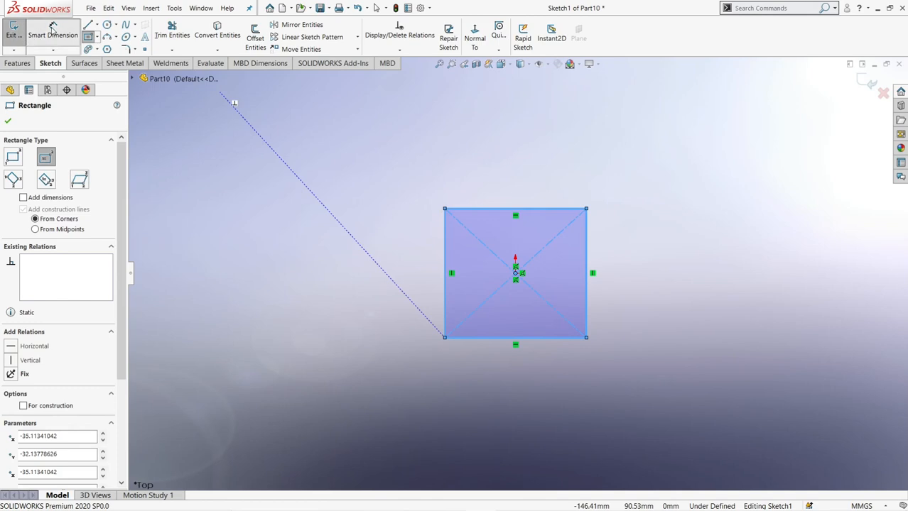
Step: Dimension the center rectangle's width and height to 100 mm each
click(538, 338)
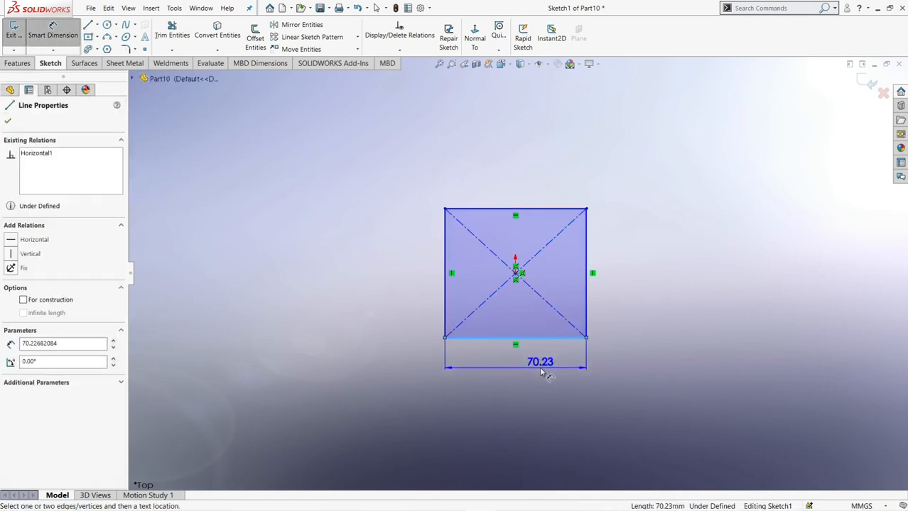
click(542, 371)
text(10)
key(Return)
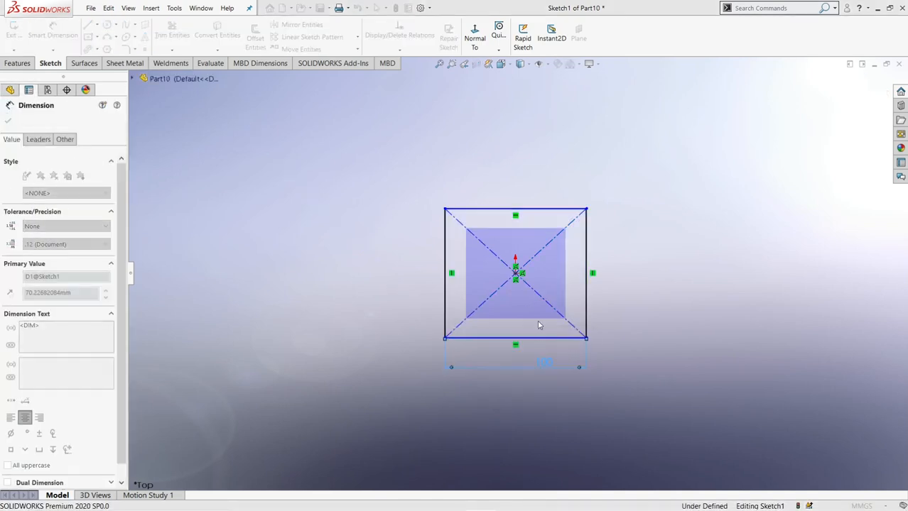
click(587, 273)
click(625, 272)
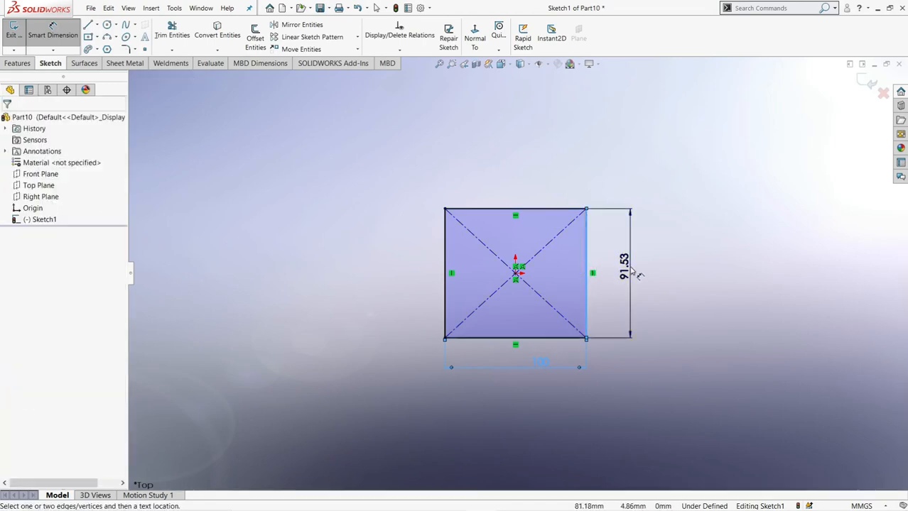
key(Return)
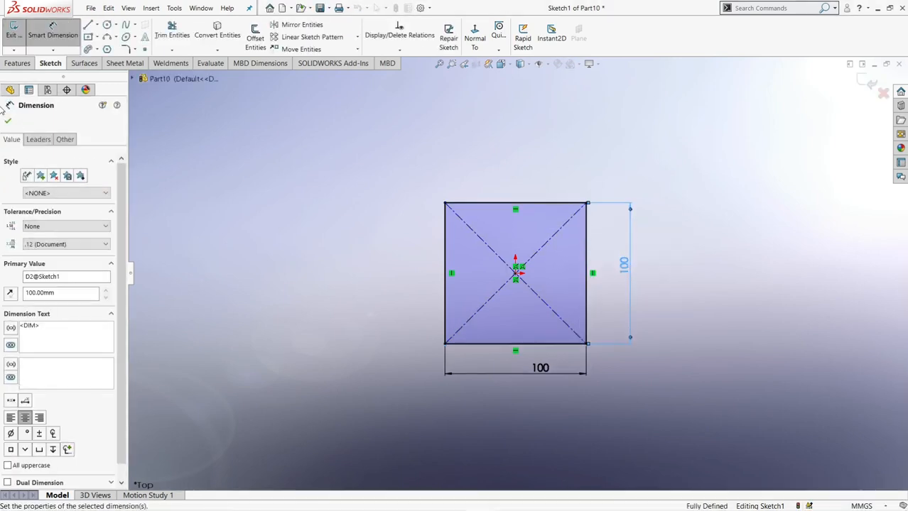
Step: Extrude the square sketch 100 mm with the Mid Plane end condition to form a cube
click(17, 63)
click(18, 36)
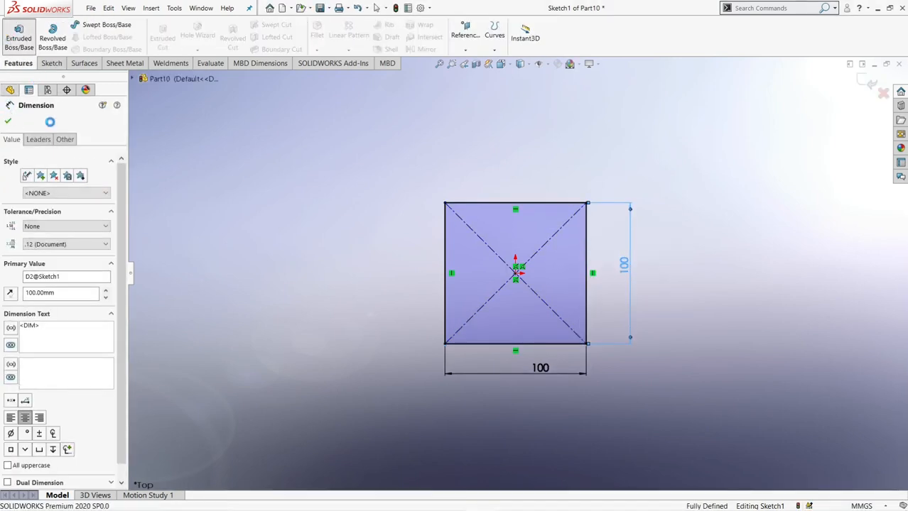
click(60, 187)
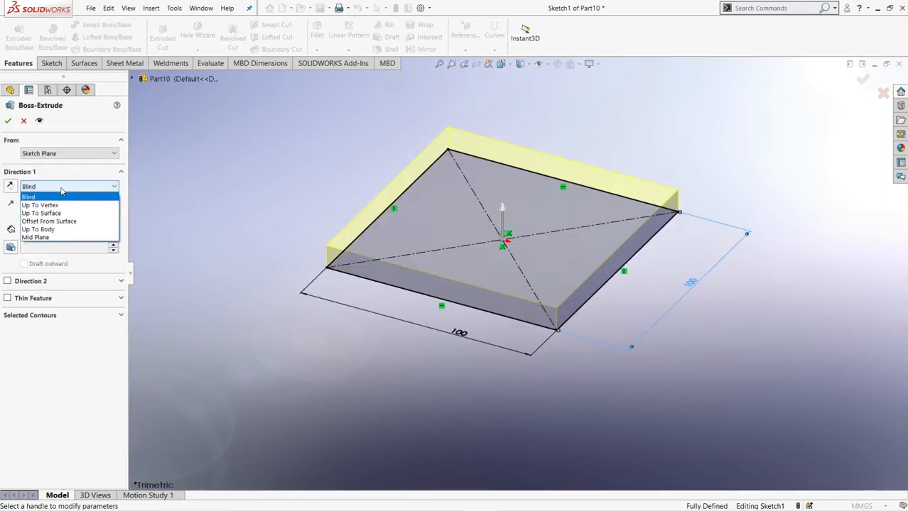
click(57, 237)
text(100)
key(Return)
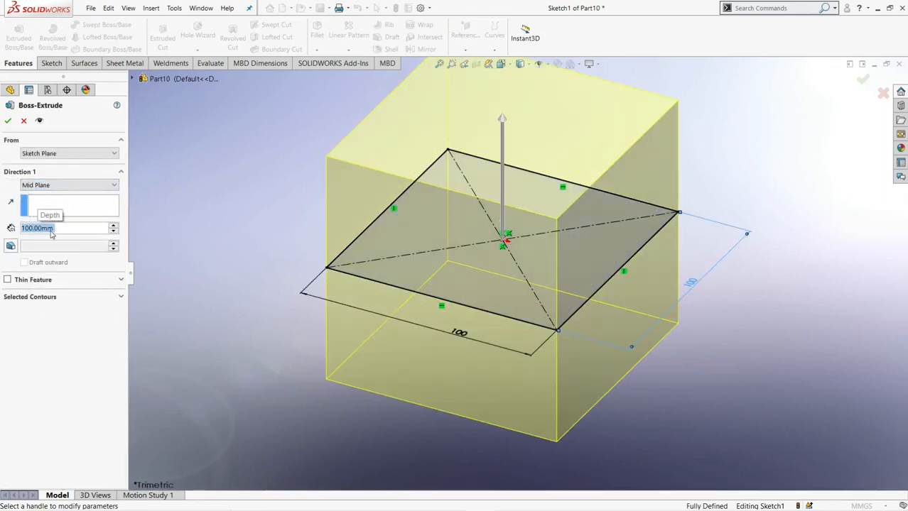
click(8, 122)
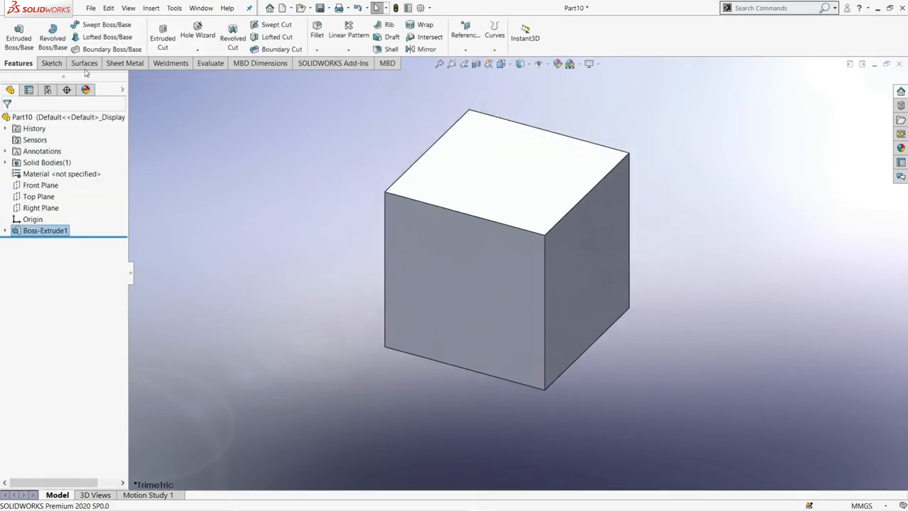
Step: Sketch a point at the midpoint of the front face's upper edge and exit the sketch
right_click(559, 246)
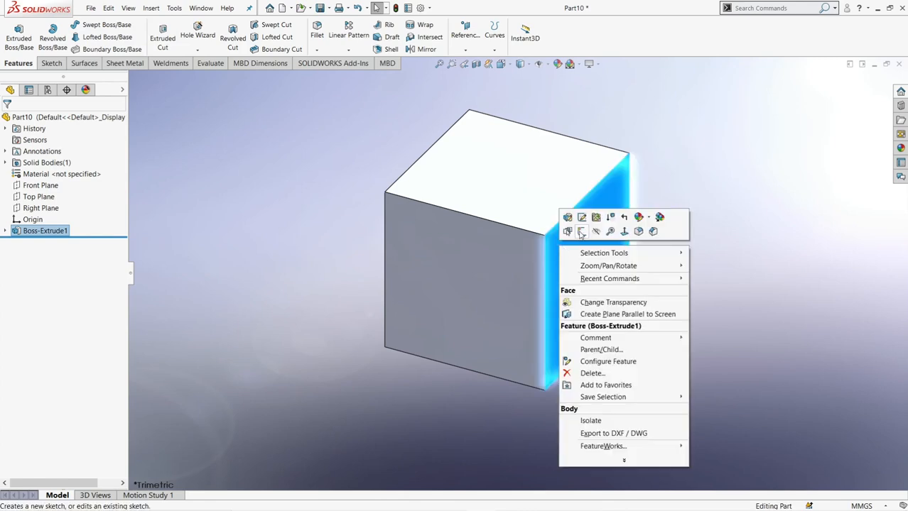
right_click(474, 244)
click(496, 226)
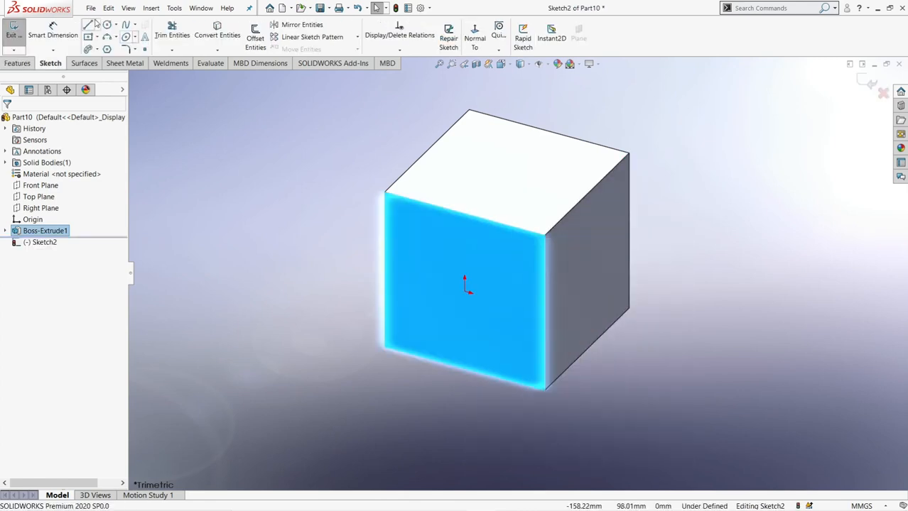
click(144, 49)
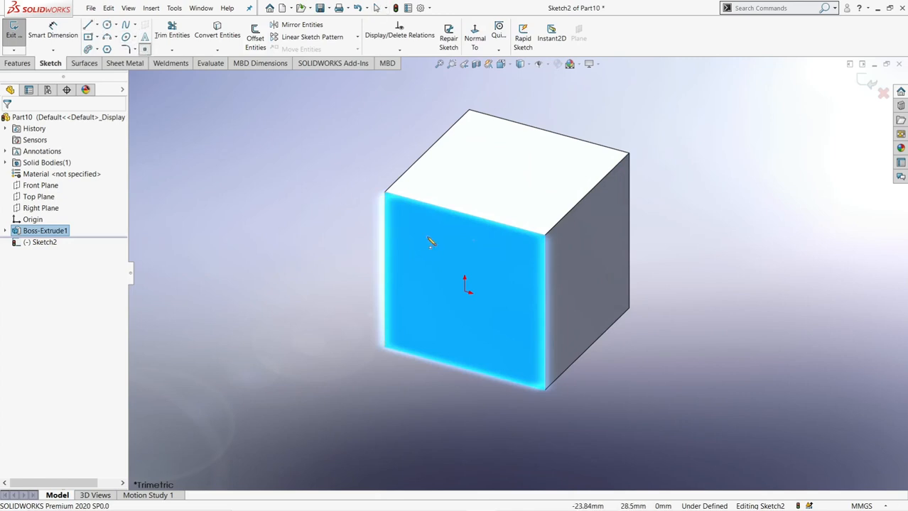
click(466, 213)
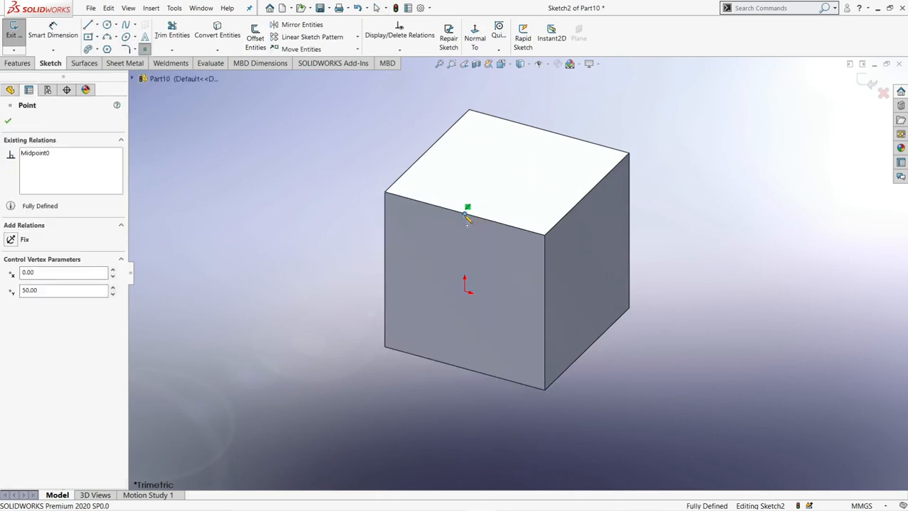
key(Escape)
click(15, 41)
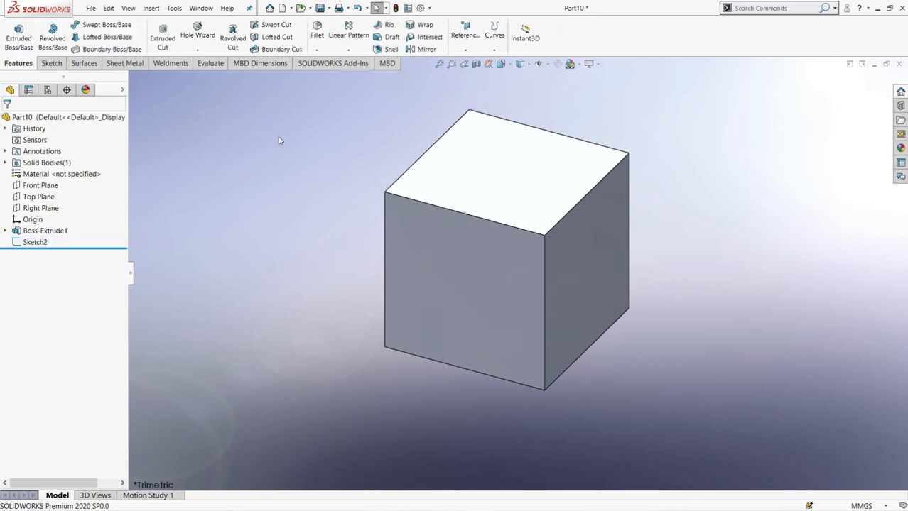
Step: Create a reference plane through the cube's upper back-right vertex, the sketched midpoint, and the lower front-right vertex
click(460, 42)
click(474, 59)
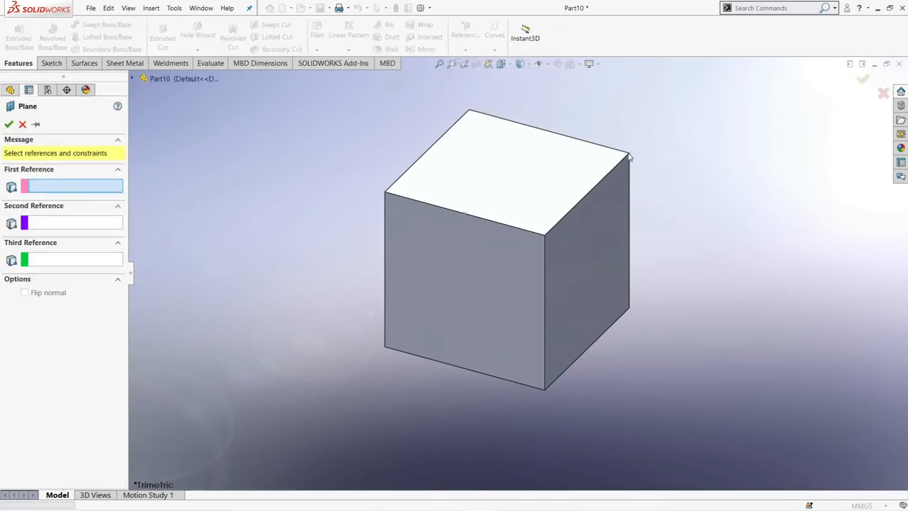
click(628, 155)
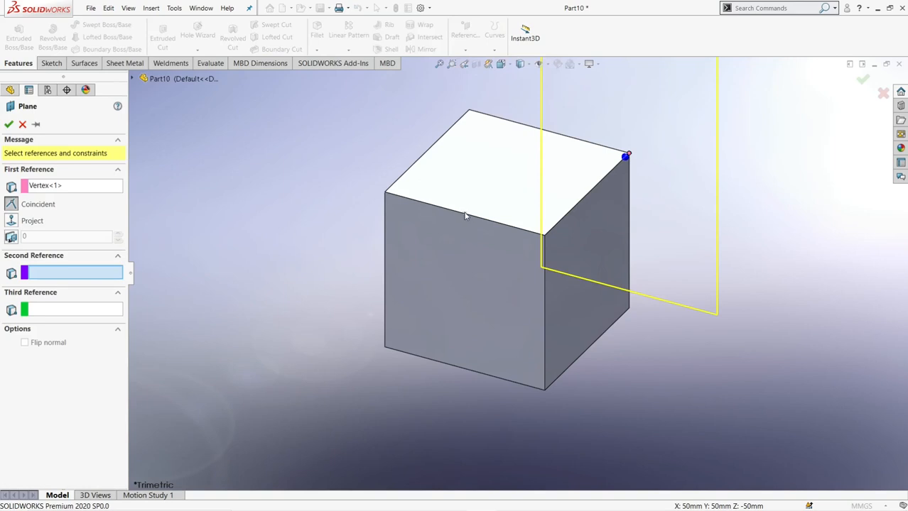
click(465, 214)
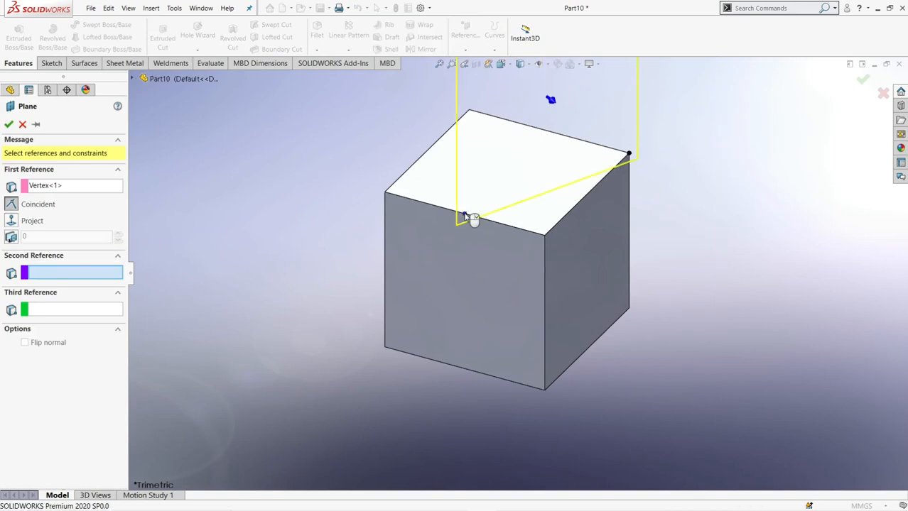
click(544, 389)
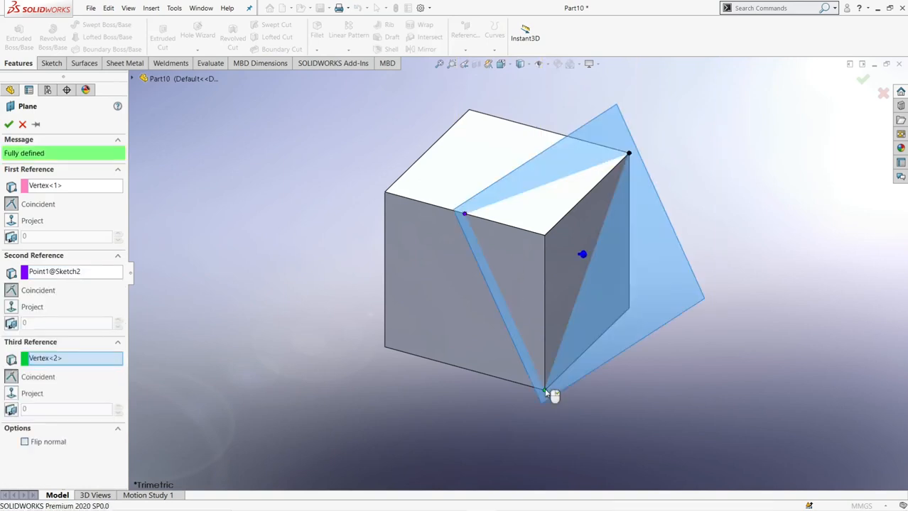
click(9, 125)
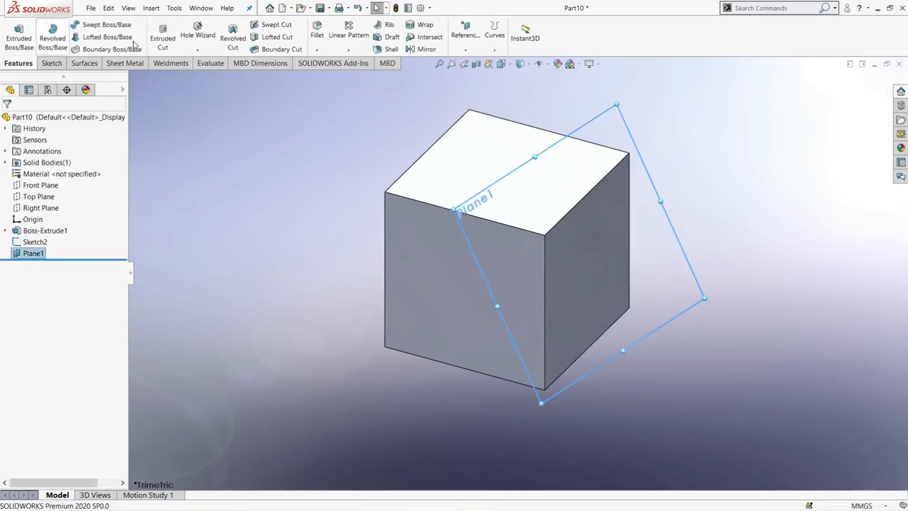
click(465, 39)
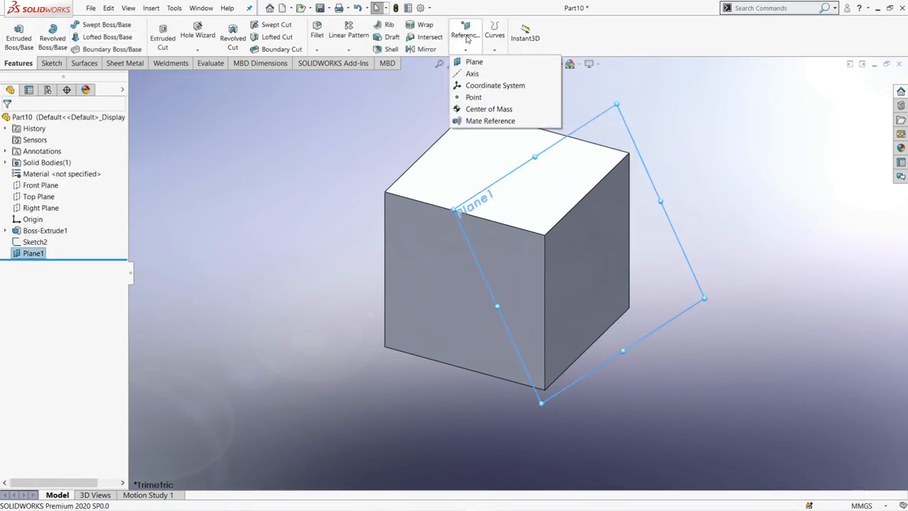
click(474, 63)
click(469, 111)
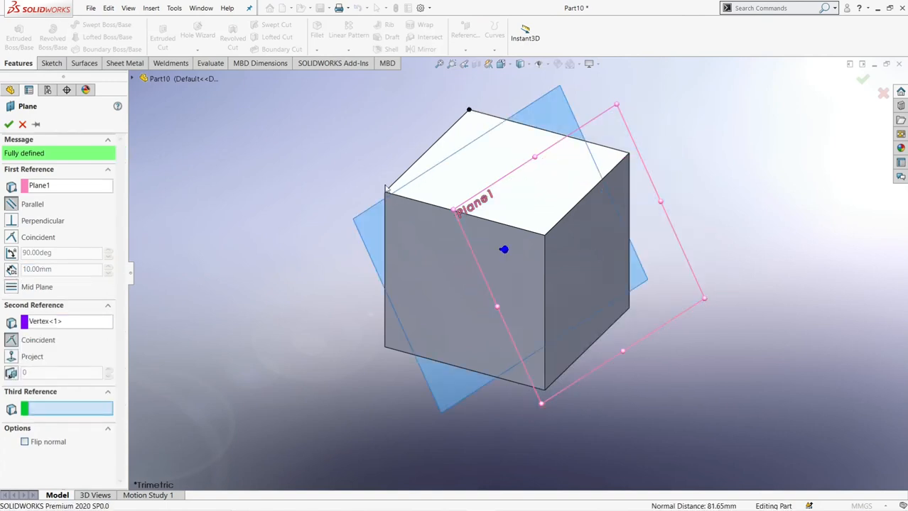
key(Return)
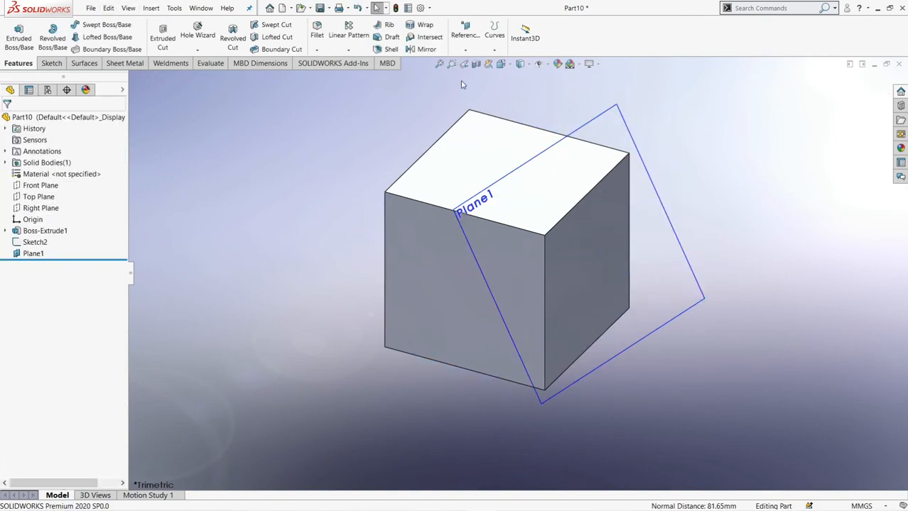
Step: Create a second reference plane through the sketched midpoint, the cube's upper back-left vertex, and the lower front-left vertex
click(465, 32)
click(472, 62)
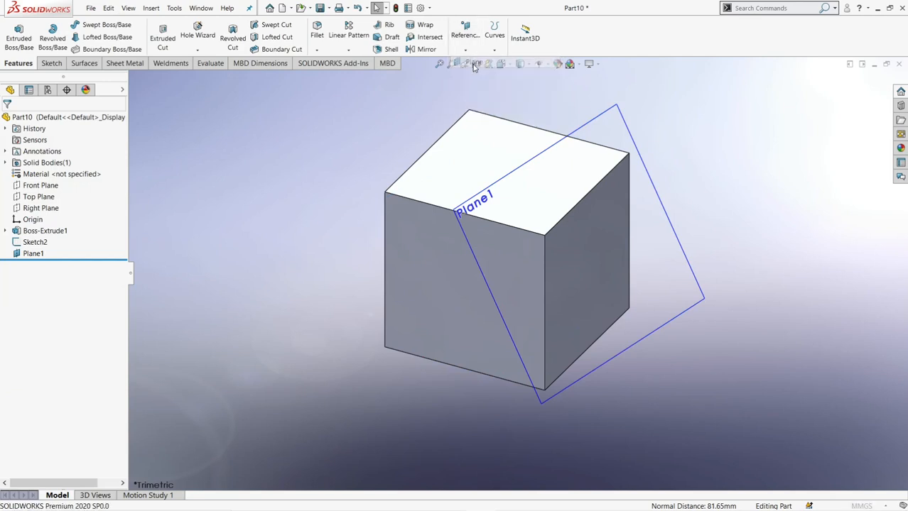
click(461, 215)
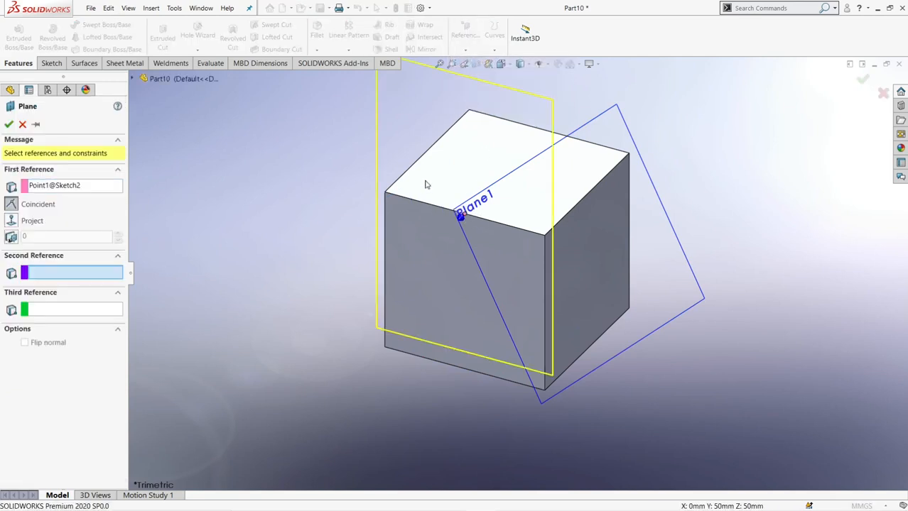
click(469, 112)
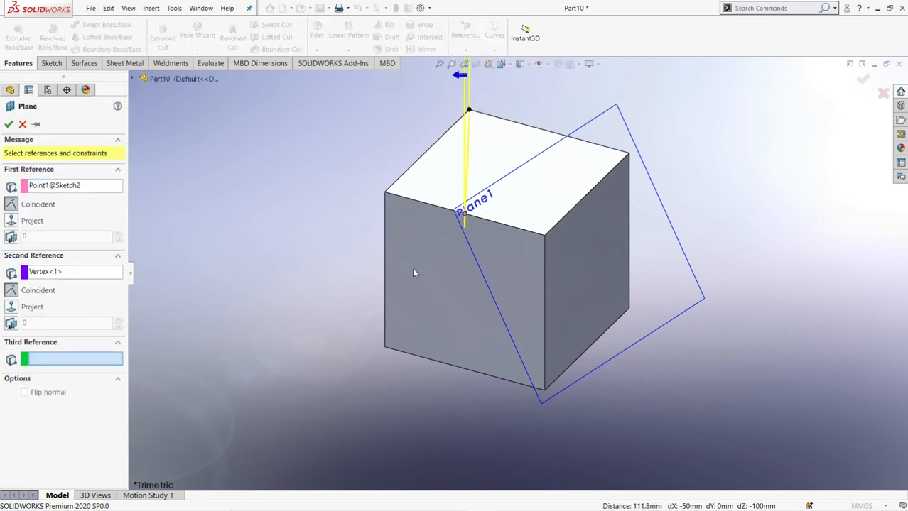
click(385, 349)
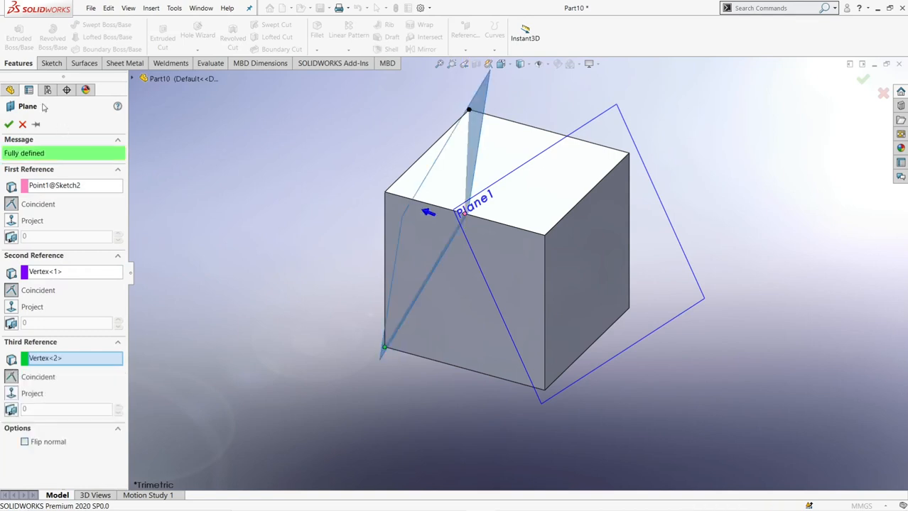
click(8, 125)
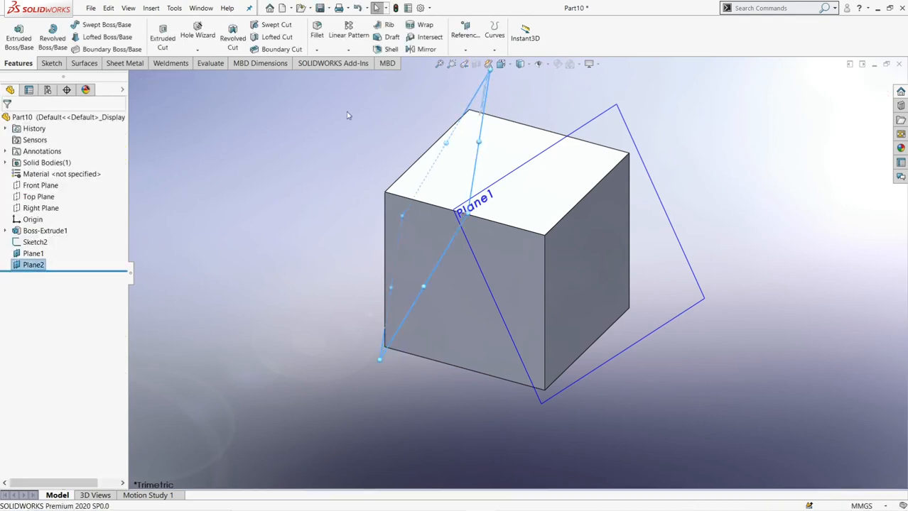
Step: Intersect the cube with Plane1 and Plane2, excluding Region 1 and Region 2 to cut off both side corners
click(426, 37)
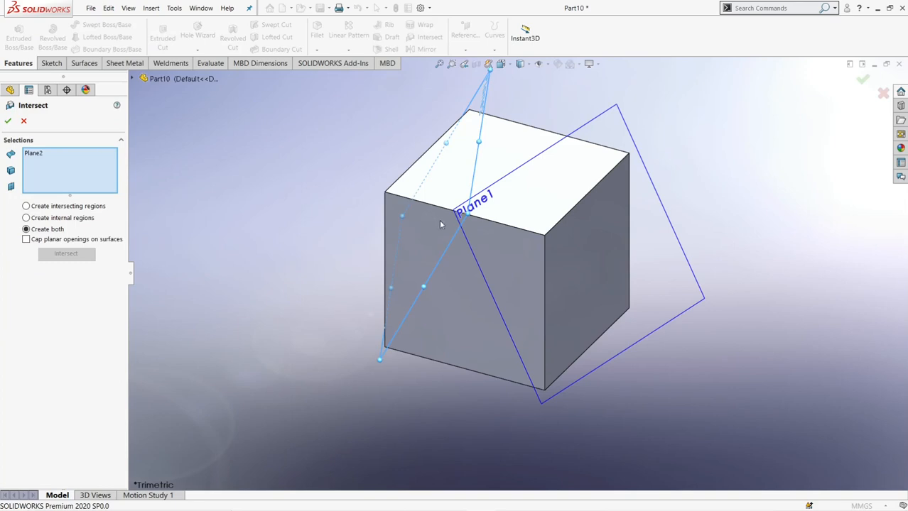
click(538, 253)
click(519, 171)
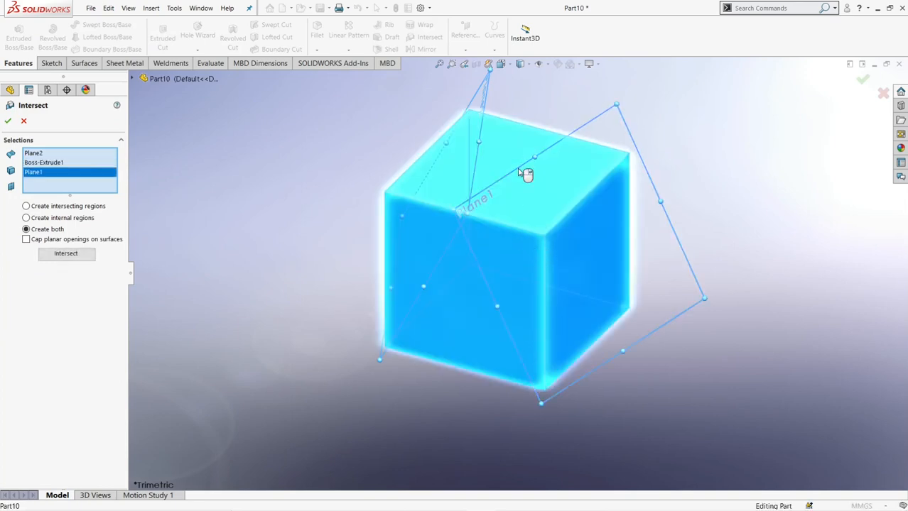
click(66, 254)
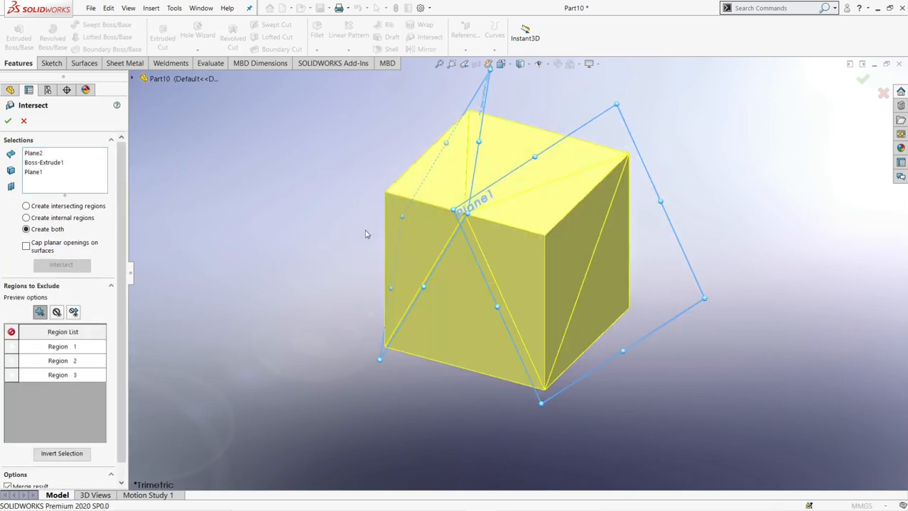
click(541, 255)
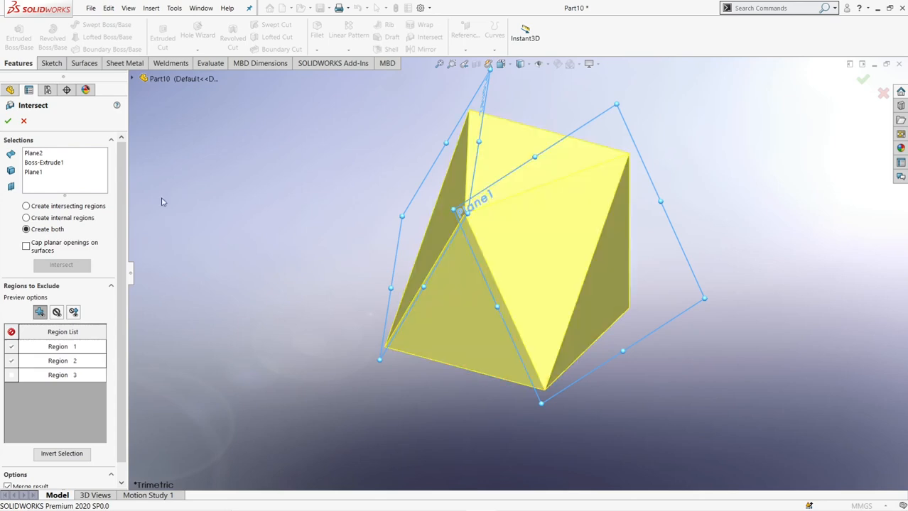
click(9, 121)
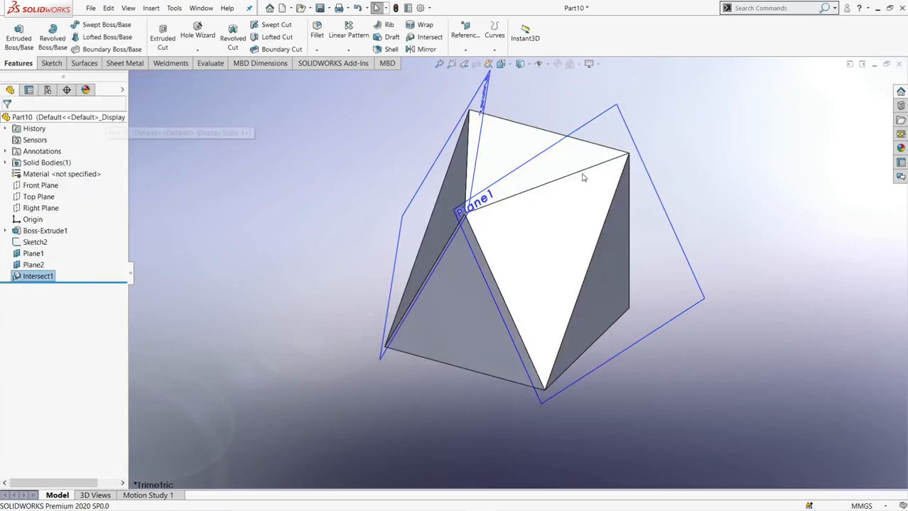
Step: Hide Plane1 and Plane2 in the model
right_click(620, 117)
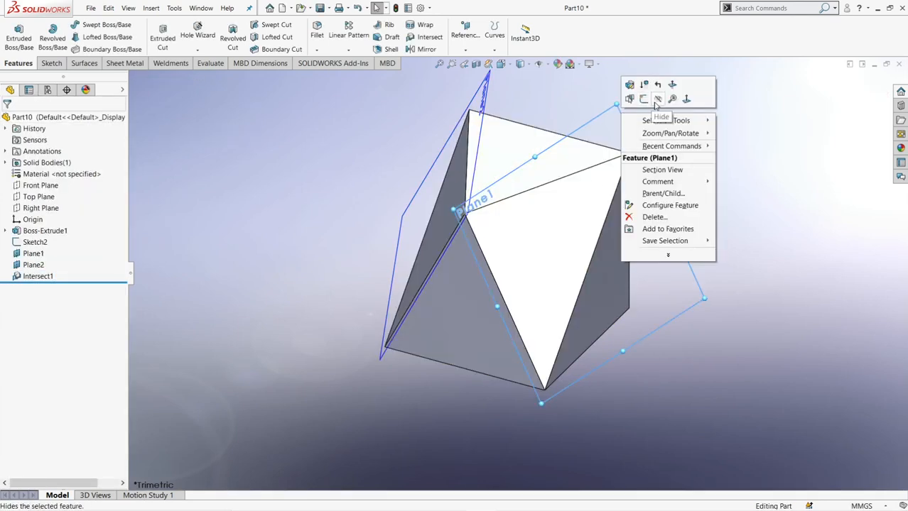
click(648, 101)
right_click(487, 88)
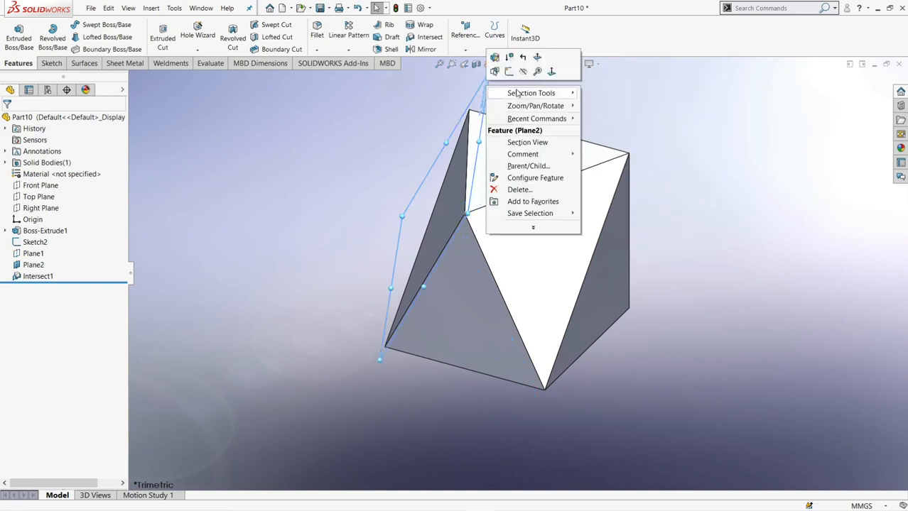
click(523, 72)
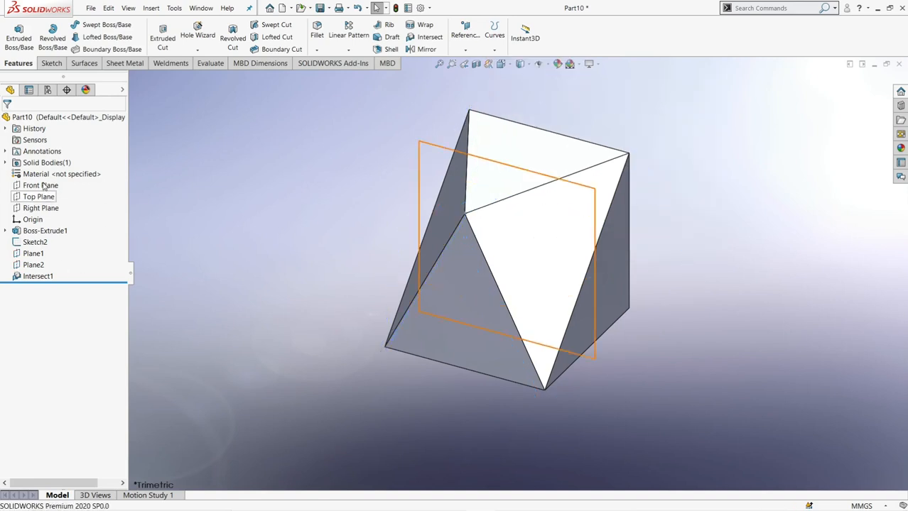
Step: Sketch a closed triangle on the Right Plane joining the top edge's midpoint, the upper front corner and the front vertical edge's midpoint
click(42, 207)
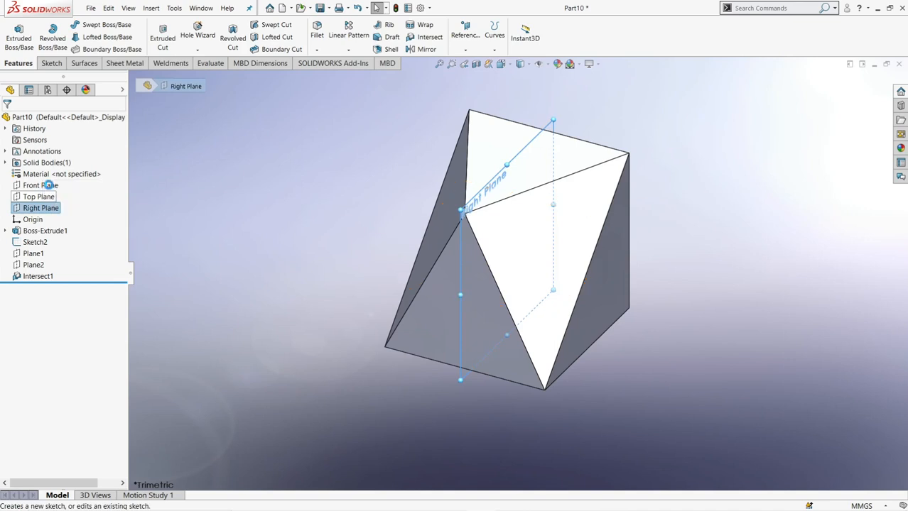
click(57, 188)
click(474, 35)
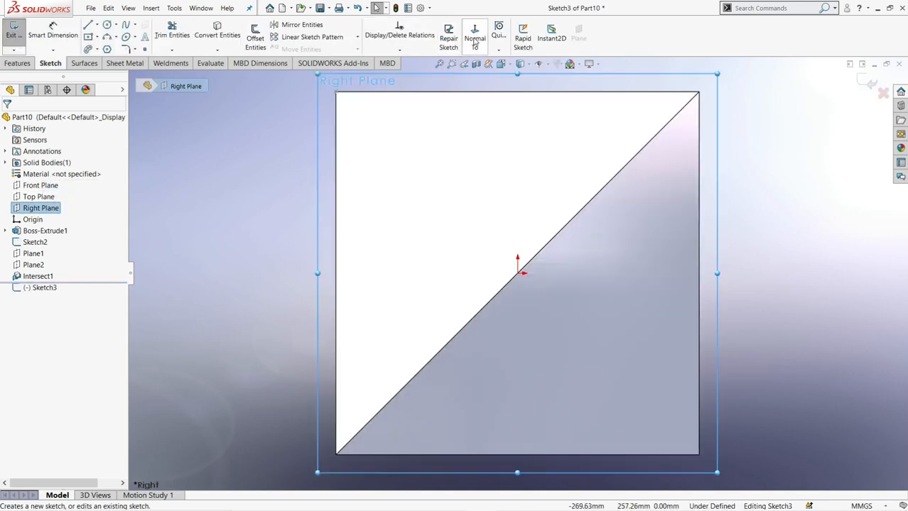
click(89, 25)
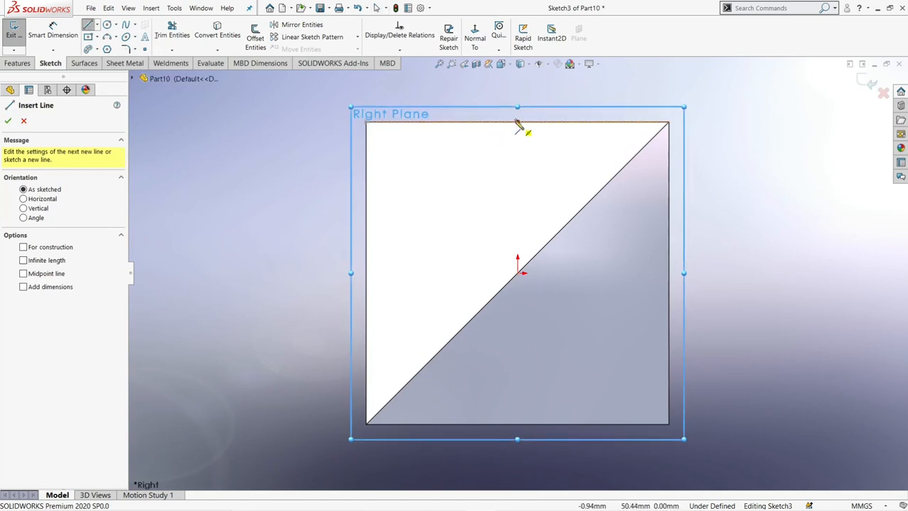
click(517, 122)
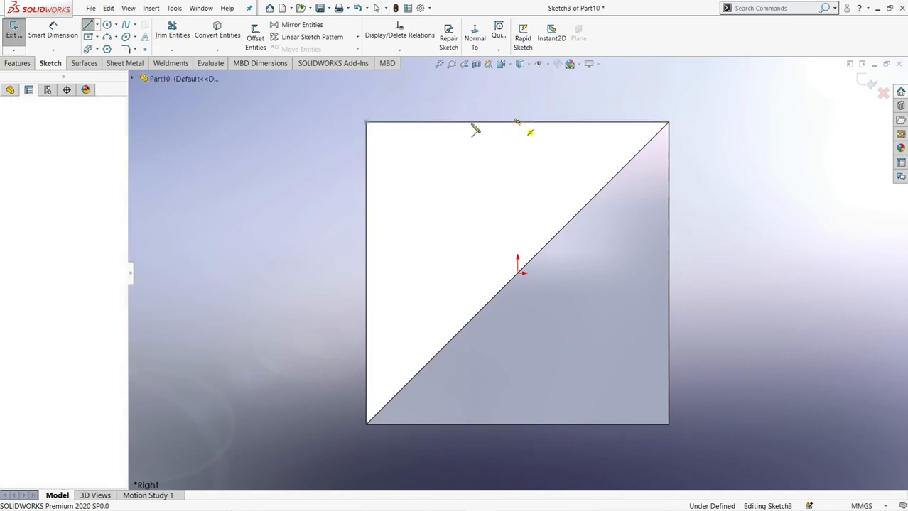
click(367, 123)
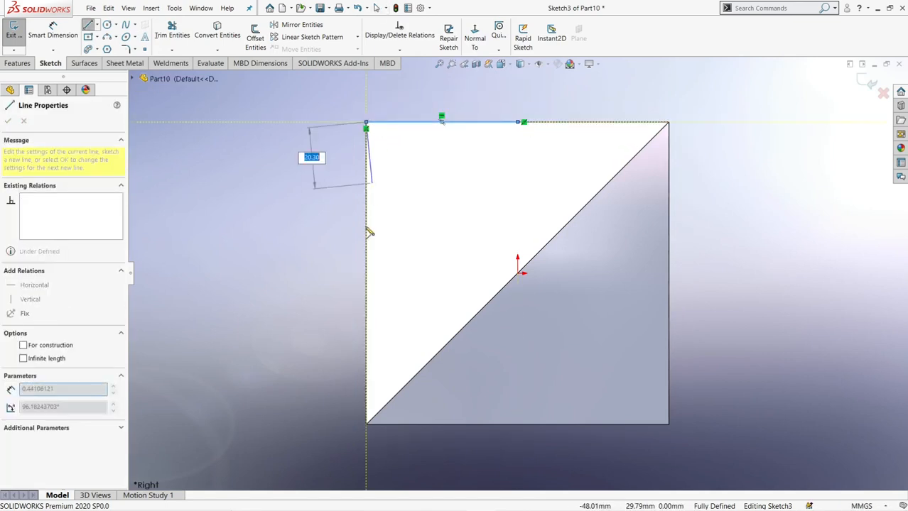
click(367, 274)
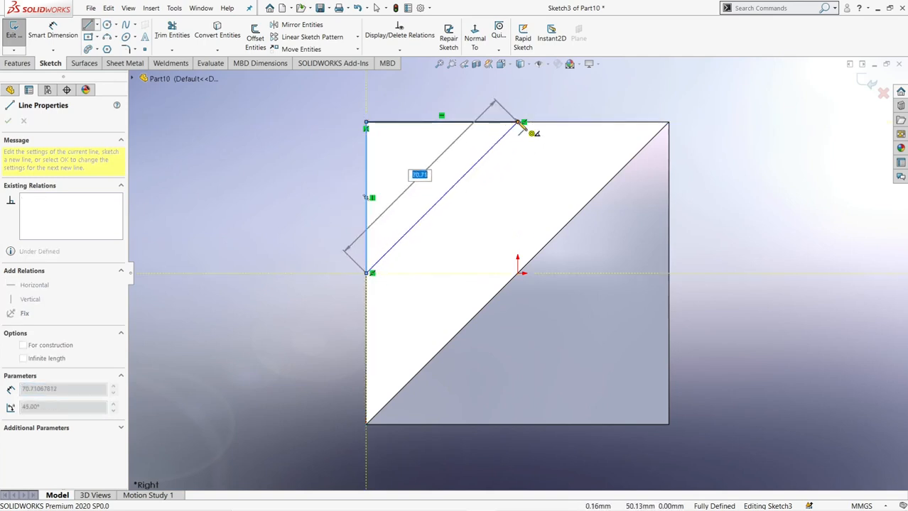
click(518, 123)
key(Escape)
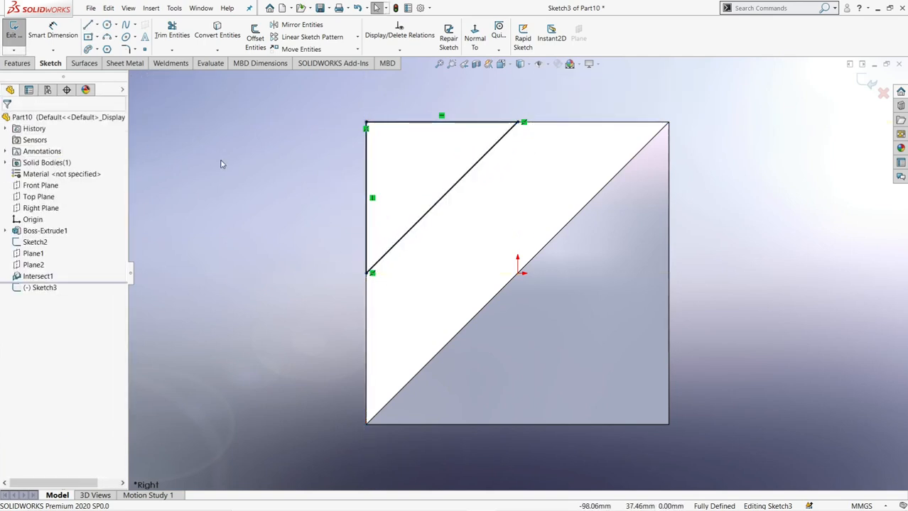
Step: Extrude-cut the triangle through the body's upper front corner with a Mid Plane depth of 100 mm
middle_drag(220, 164, 302, 230)
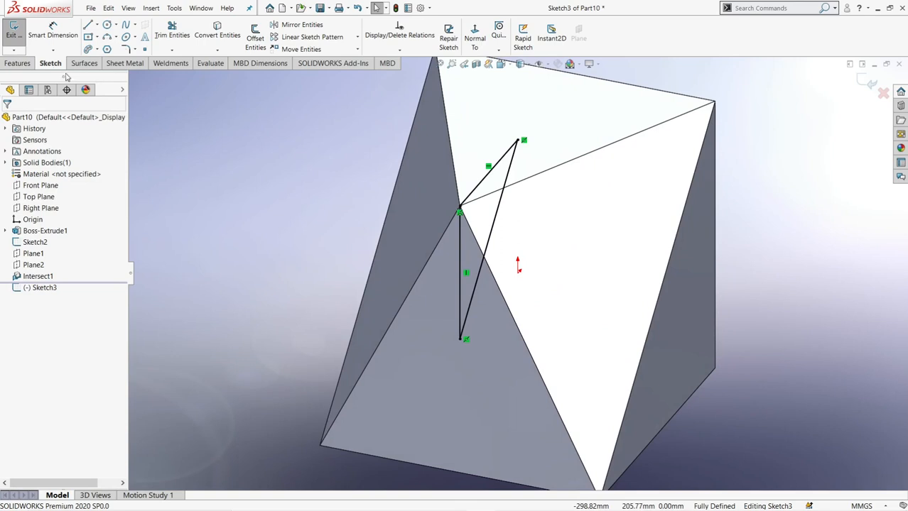
click(18, 63)
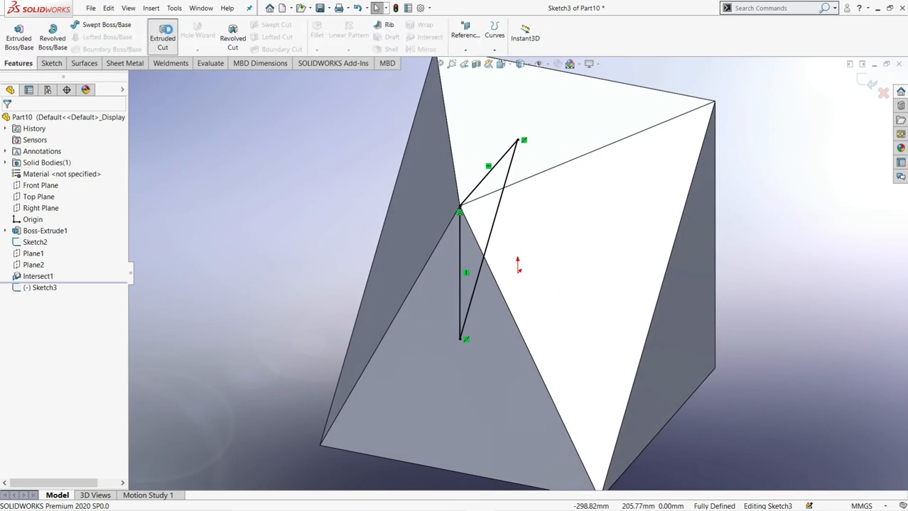
click(163, 37)
click(56, 187)
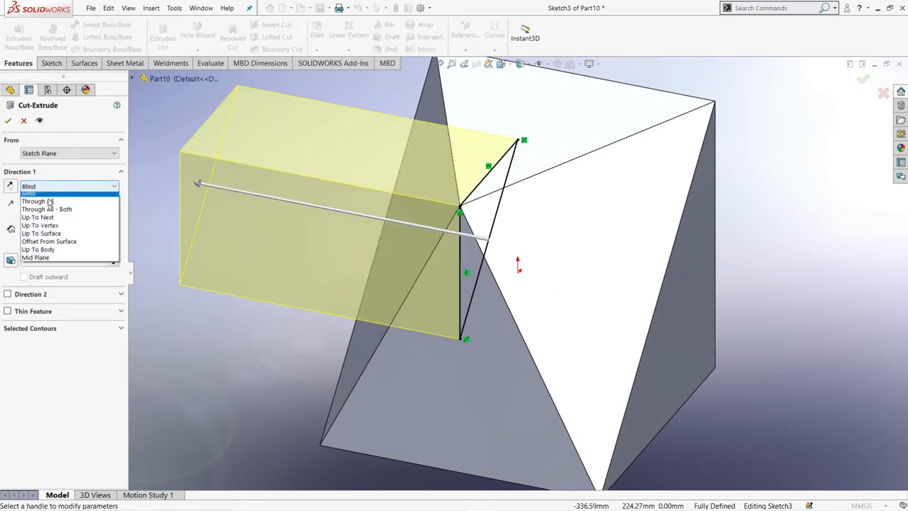
click(55, 260)
click(8, 121)
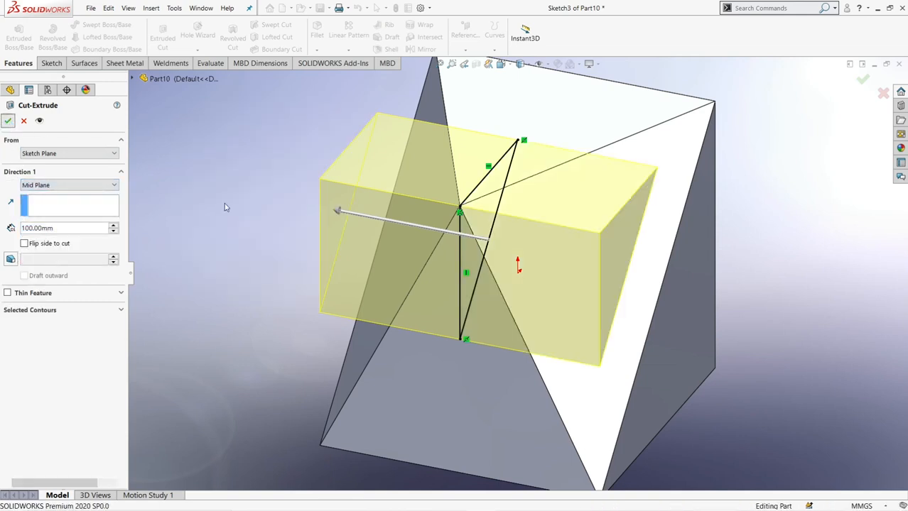
Step: Hide Sketch2, whose point still shows beside the newly cut slanted face
middle_drag(477, 255, 406, 186)
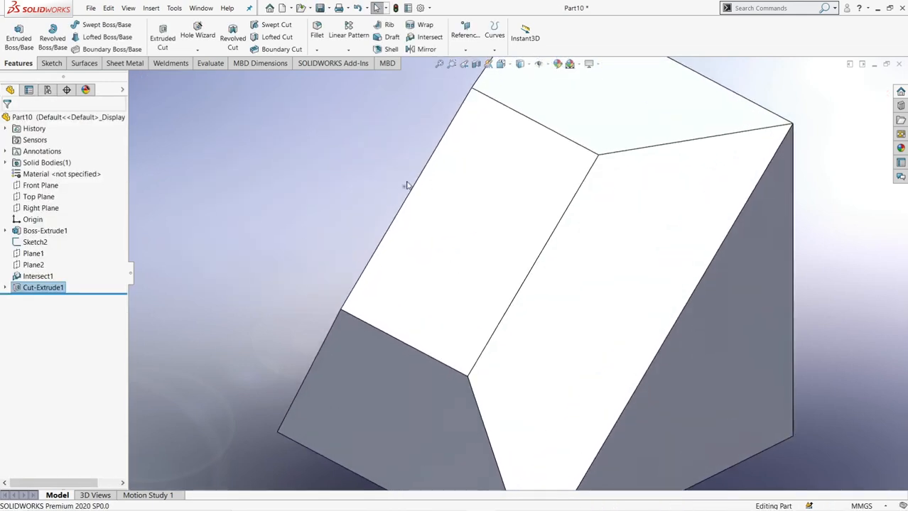
right_click(403, 189)
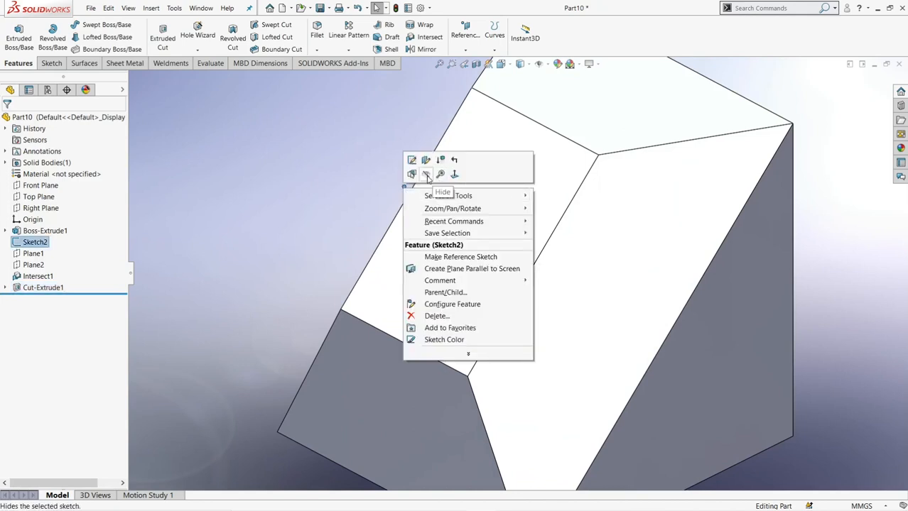
click(324, 176)
middle_drag(348, 235, 467, 246)
scroll(382, 229, up, 3)
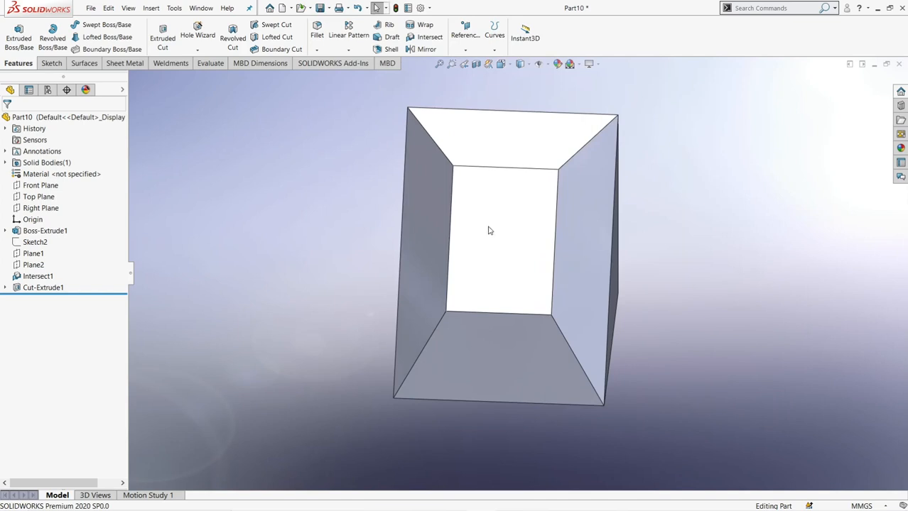
Step: Sketch a center rectangle about 20.5 mm square on the Right Plane, centered on the slanted cut edge with opposite corners on that edge
click(39, 208)
click(44, 197)
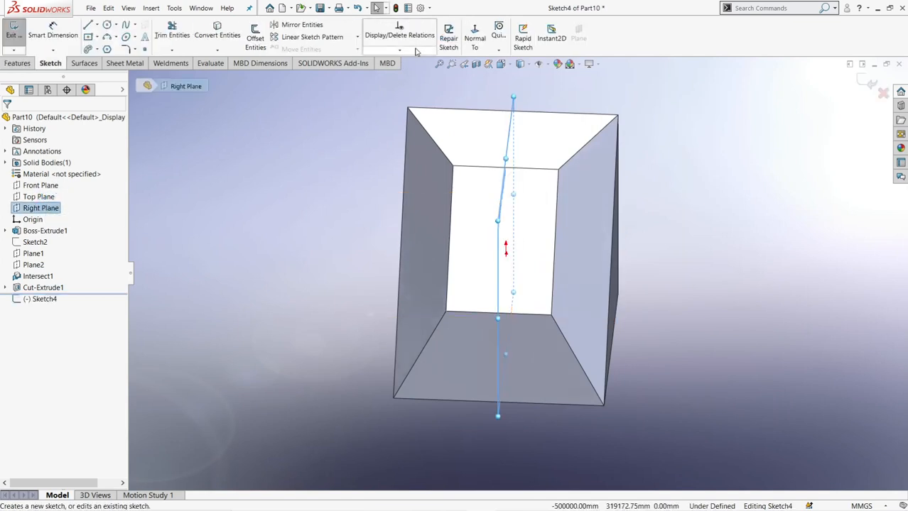
click(476, 42)
click(340, 166)
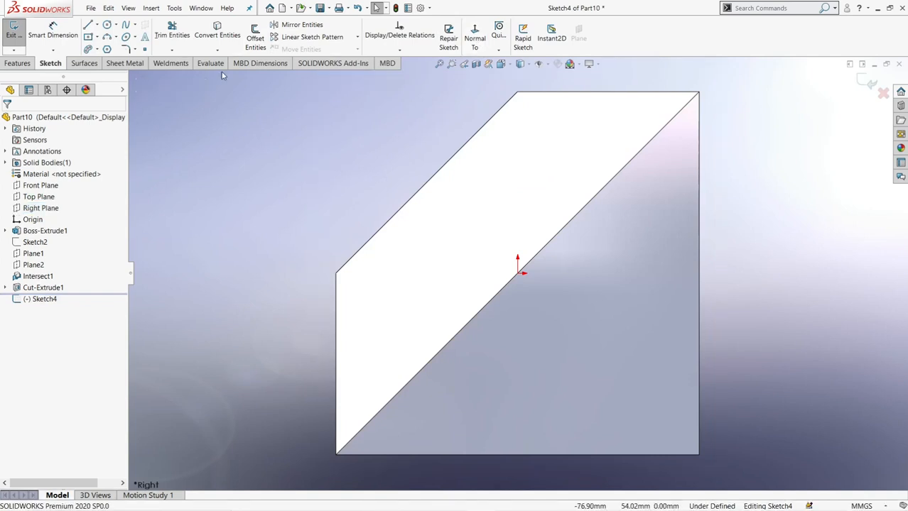
click(88, 37)
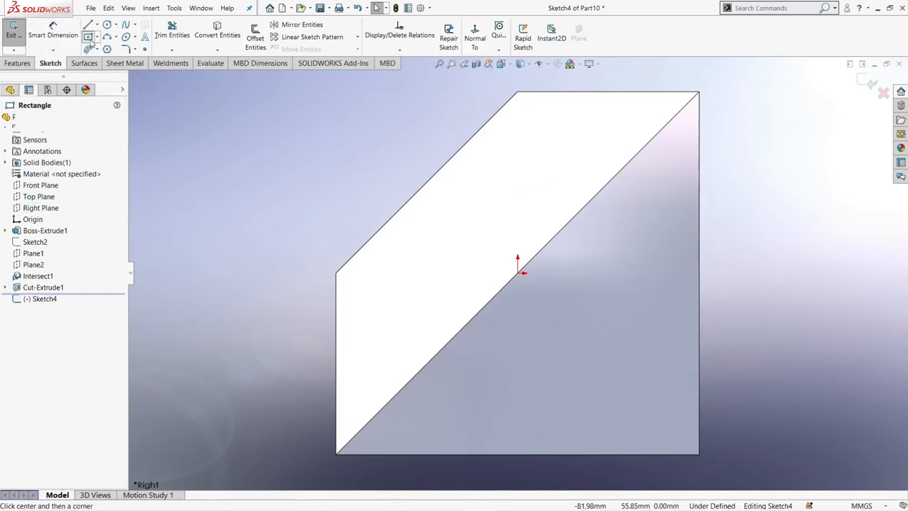
click(426, 182)
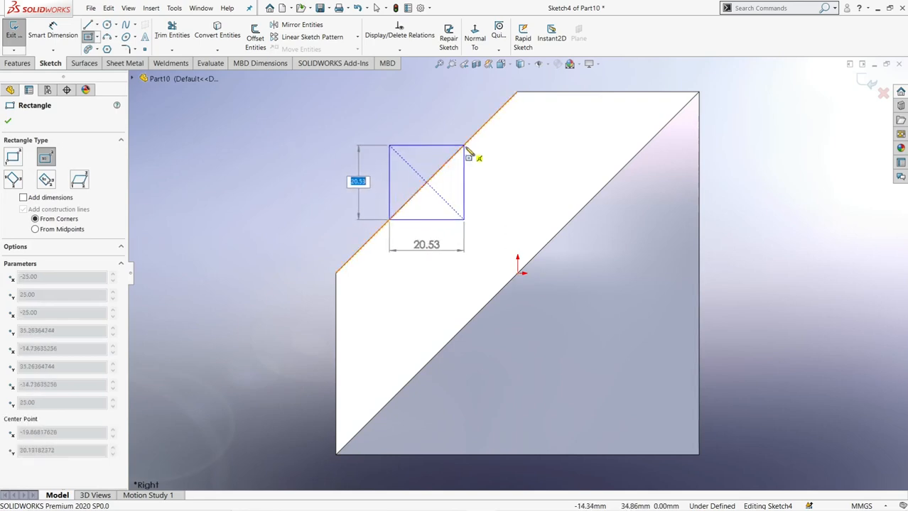
click(467, 150)
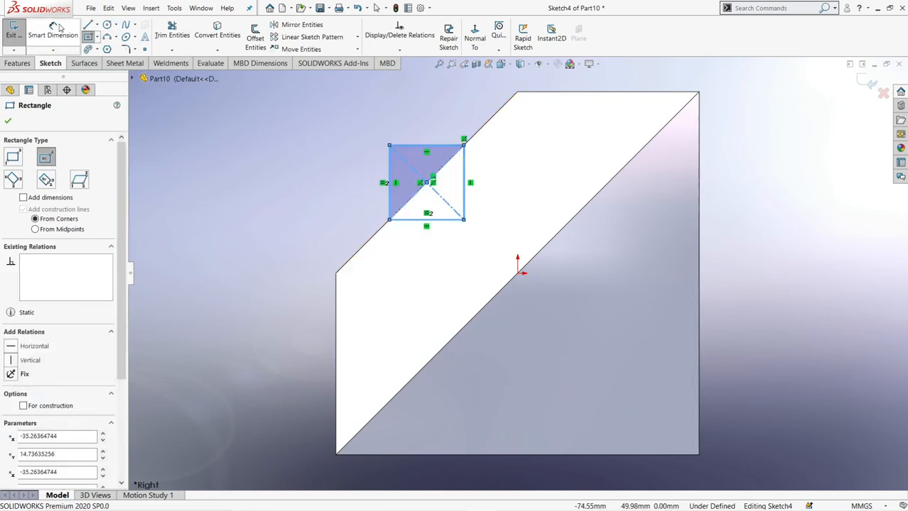
key(Escape)
Step: Dimension the square's vertical side to 20 mm
click(390, 170)
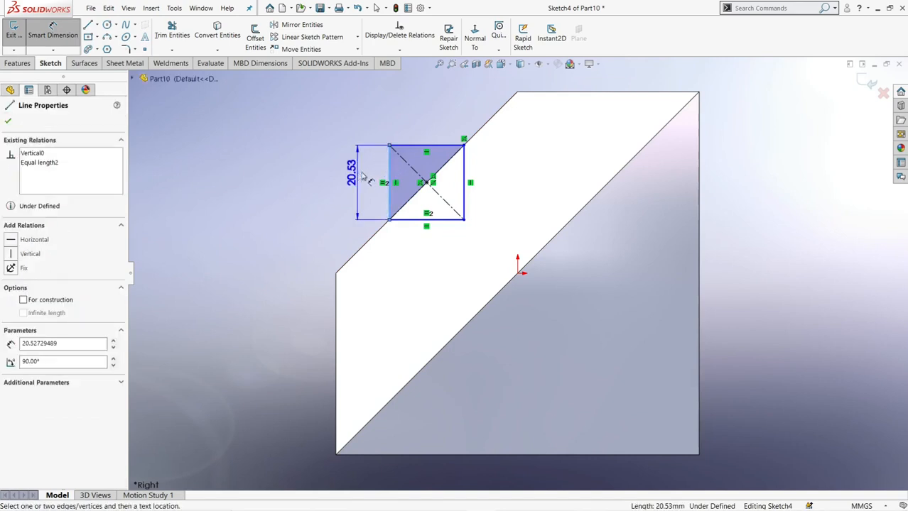
click(362, 176)
text(20)
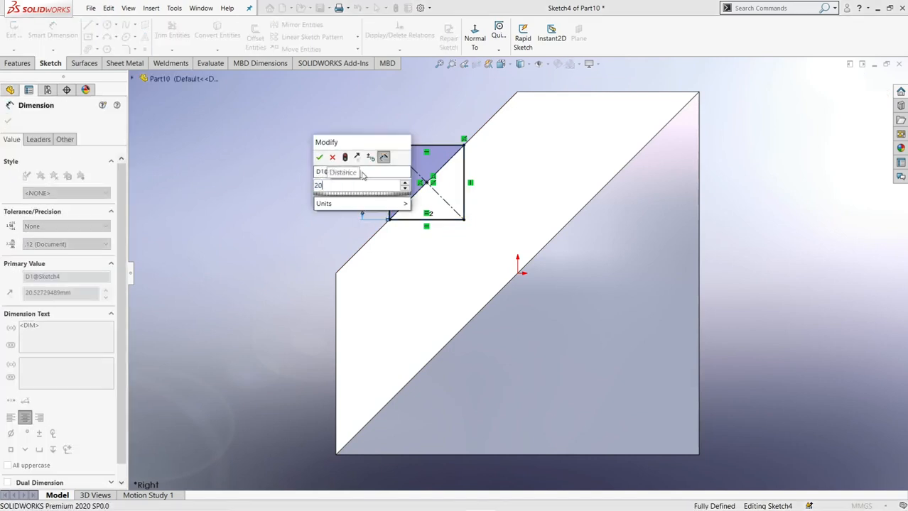
key(Return)
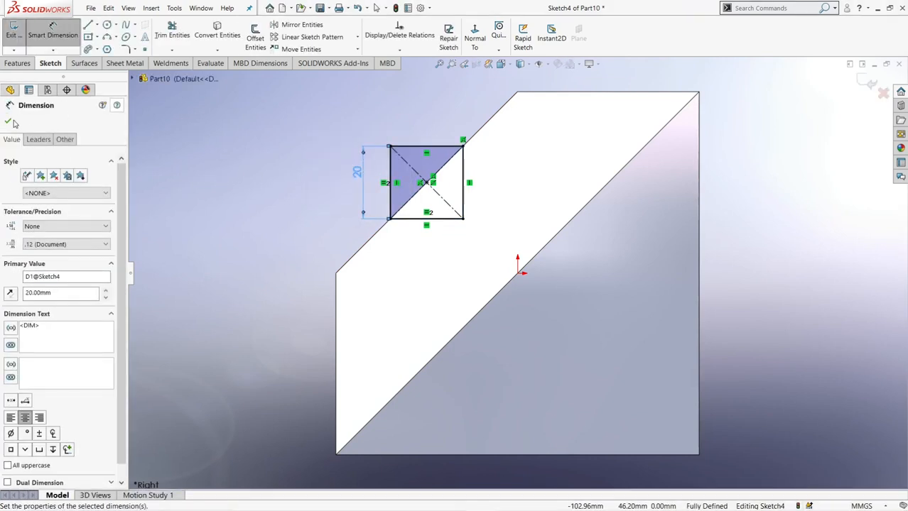
click(12, 122)
Step: Extrude the square as a boss merged with the body, using a Mid Plane depth of 20 mm
click(18, 63)
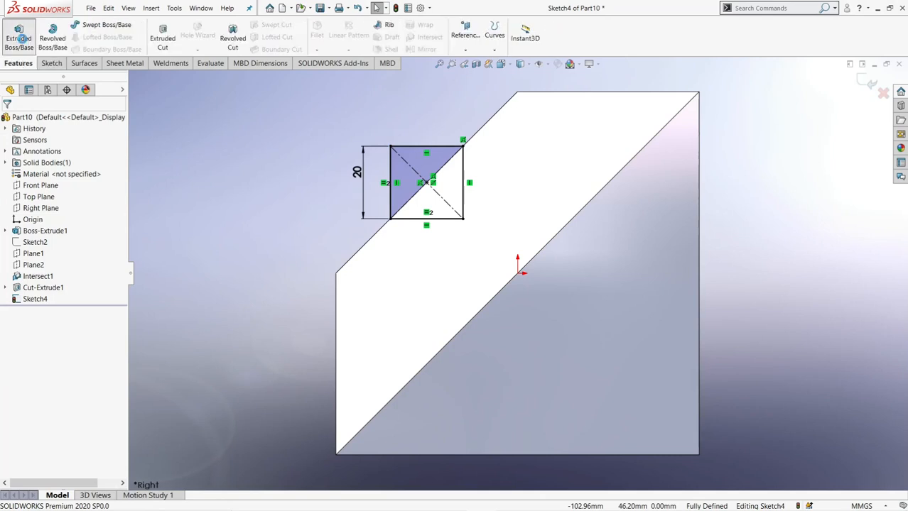
click(20, 39)
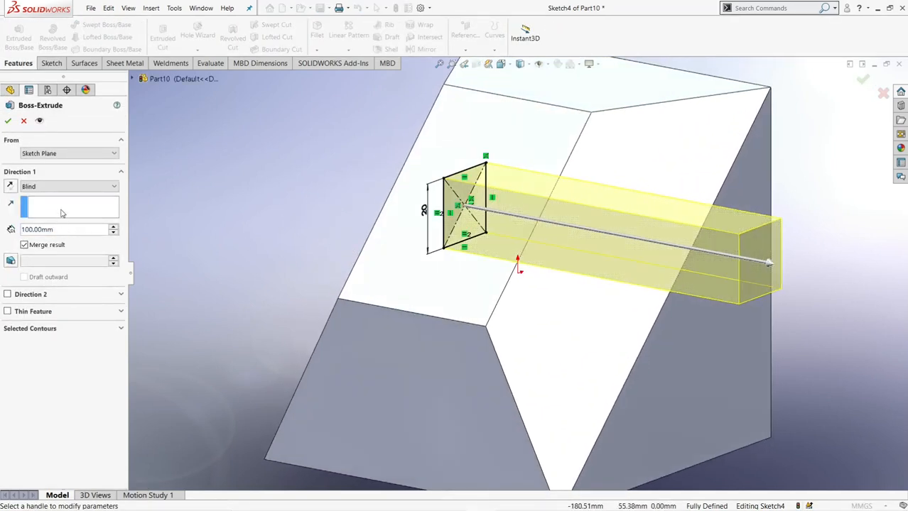
click(74, 188)
click(56, 245)
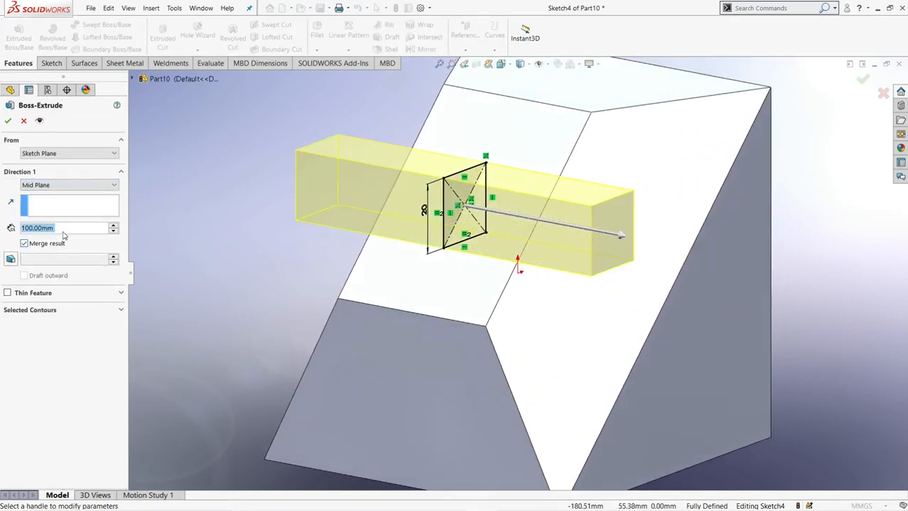
text(20)
key(Return)
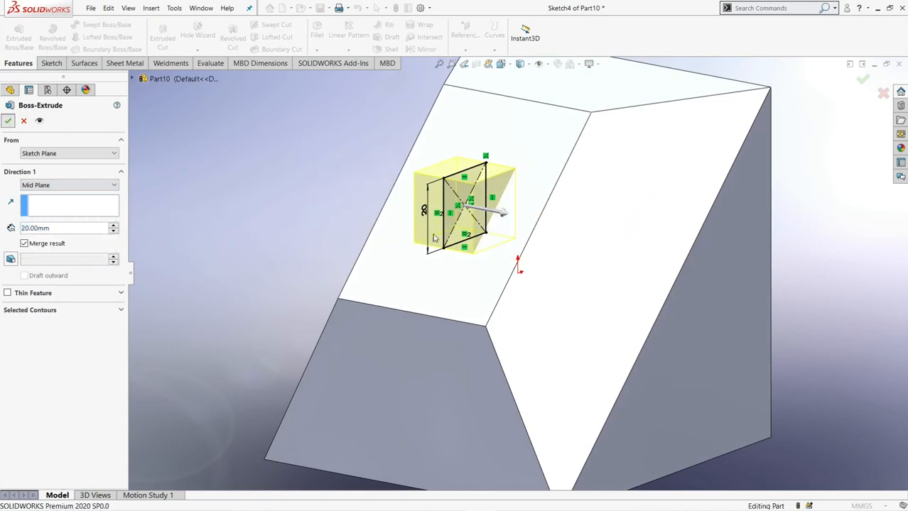
click(8, 122)
middle_drag(523, 244, 574, 258)
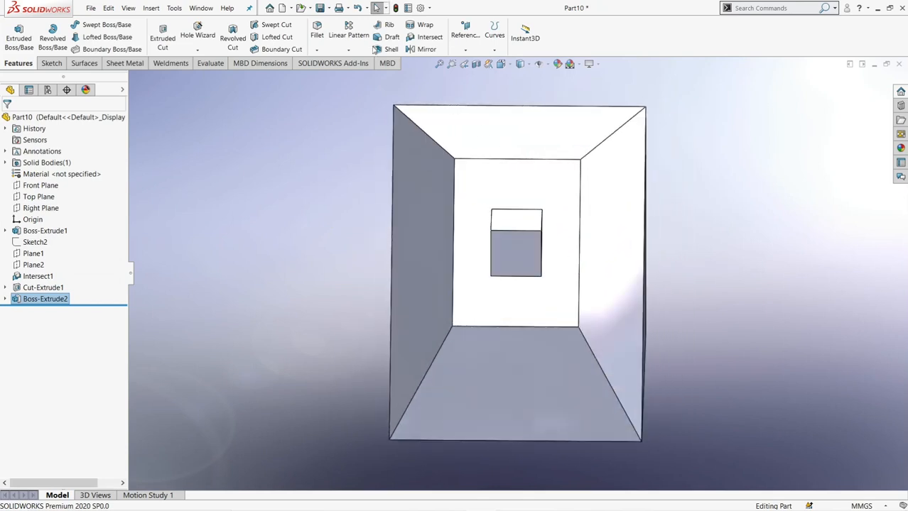
Step: Create a drawing from the part using the Drawing template and the A0 (ISO) sheet format
click(292, 9)
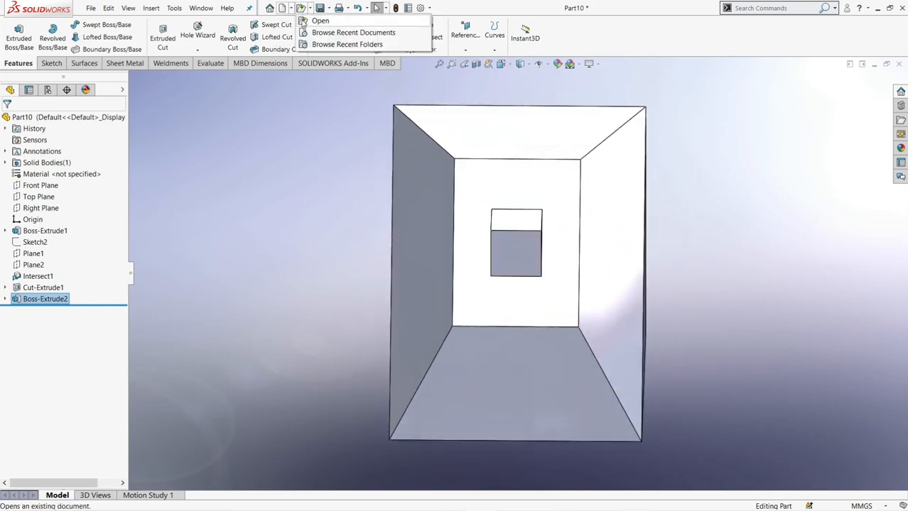
click(299, 22)
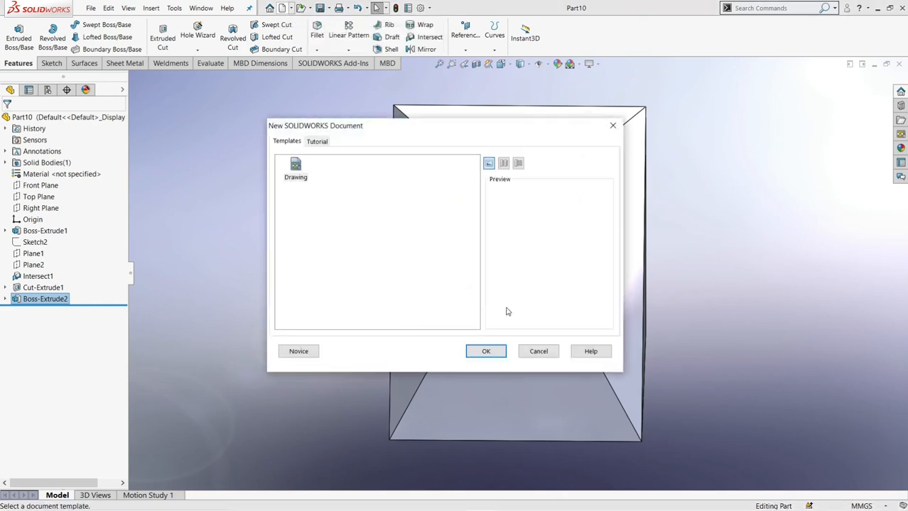
click(487, 351)
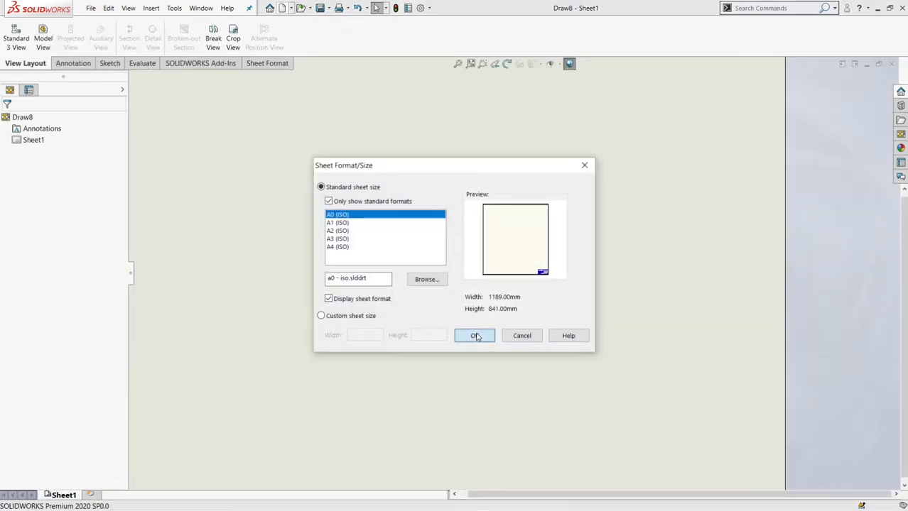
click(474, 336)
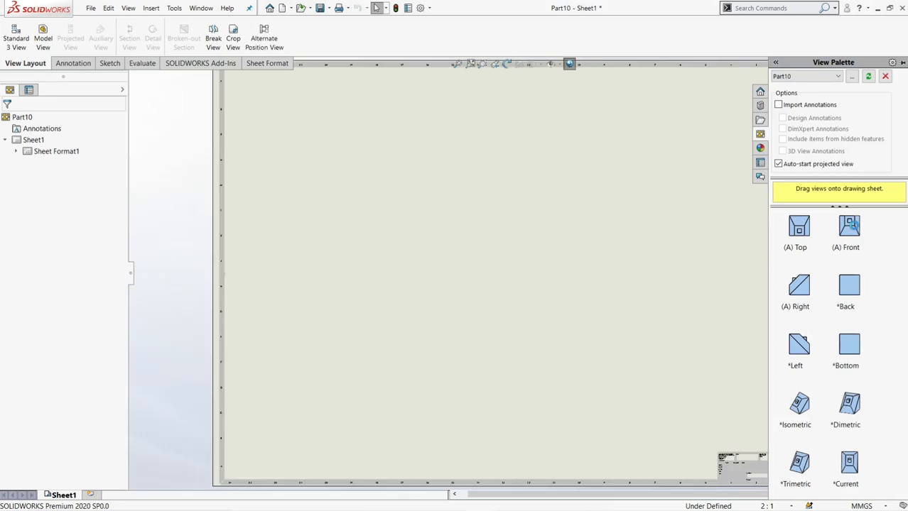
Step: Place the front view at the sheet's lower left, project the top view above it, and position an isometric view at the upper right
mouse_move(851, 226)
mouse_down()
mouse_move(820, 248)
mouse_move(424, 323)
mouse_move(360, 357)
mouse_move(371, 375)
mouse_up()
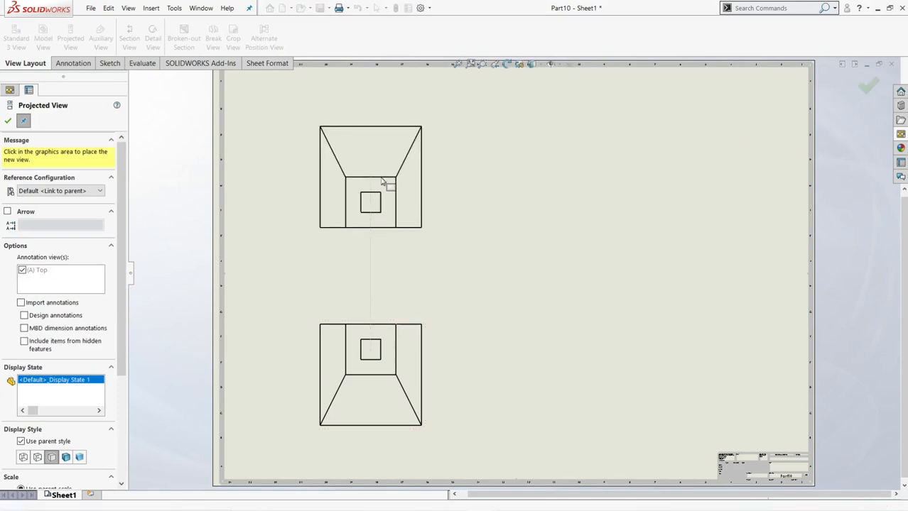
click(385, 183)
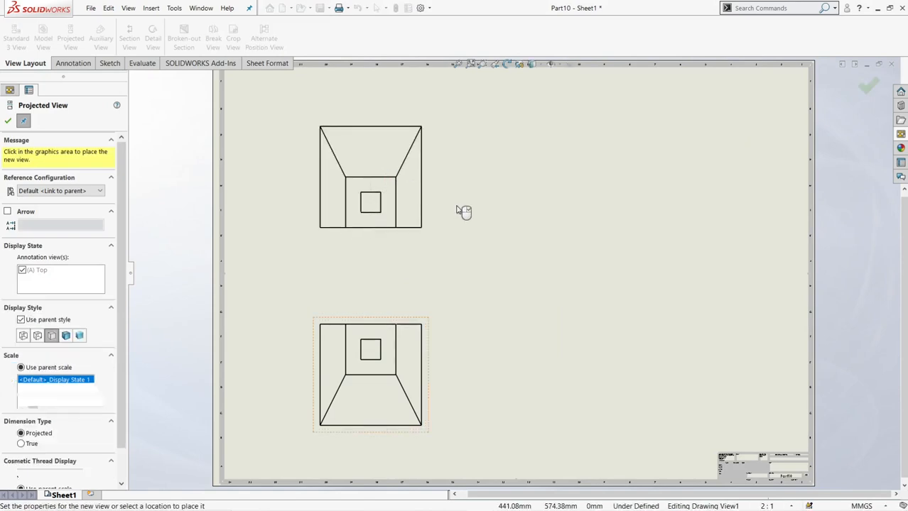
click(607, 287)
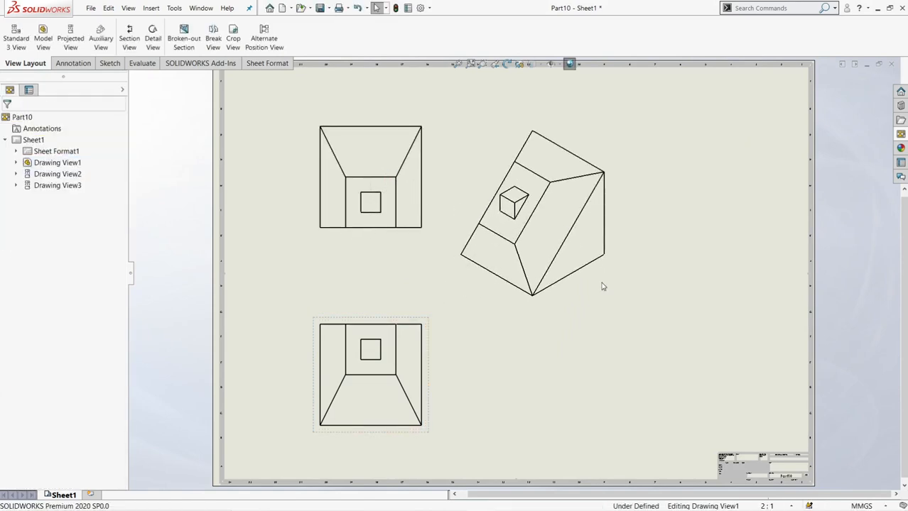
mouse_move(612, 284)
mouse_down()
mouse_move(699, 308)
mouse_move(735, 260)
mouse_up()
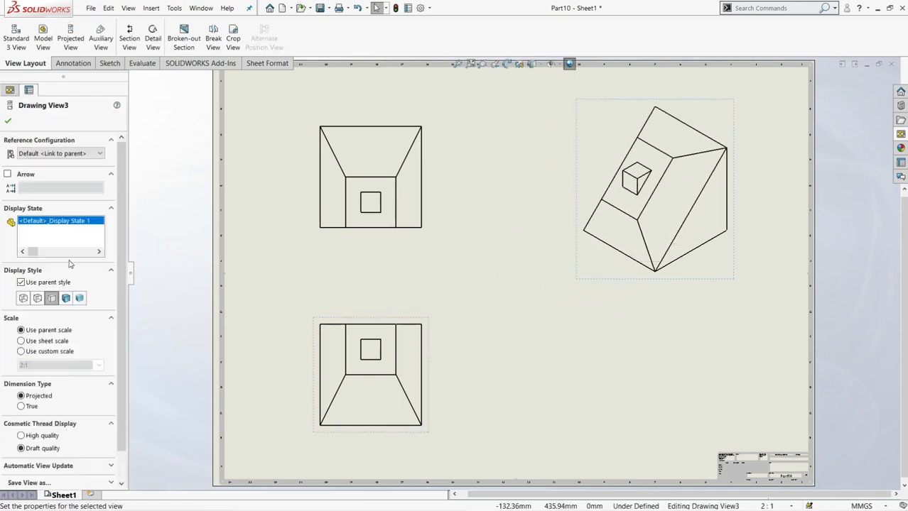
Step: Display the isometric view as Shaded With Edges and shift the top and front views slightly upward on the sheet
click(66, 298)
click(10, 124)
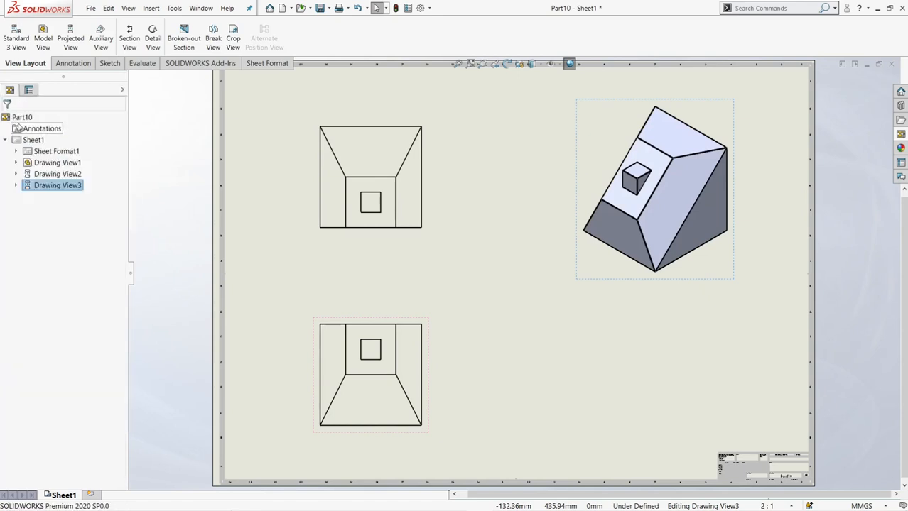
drag(387, 235, 387, 214)
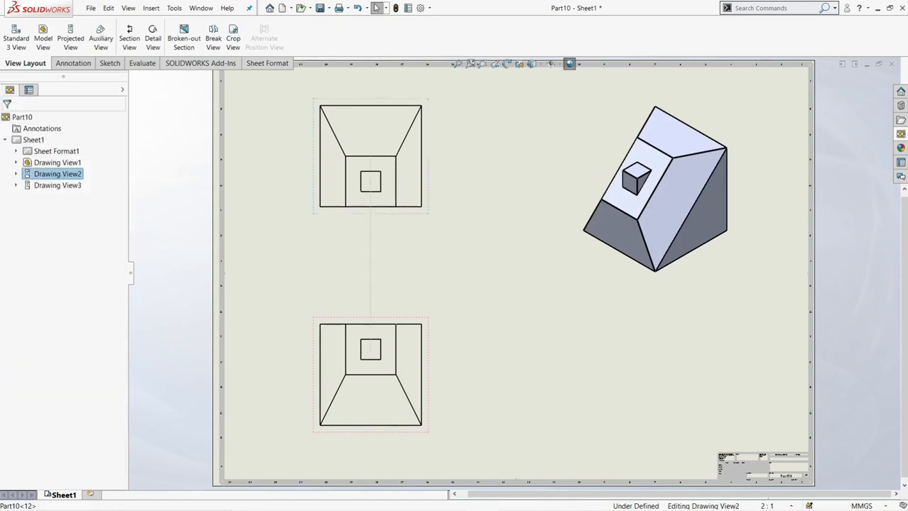
drag(419, 318, 419, 285)
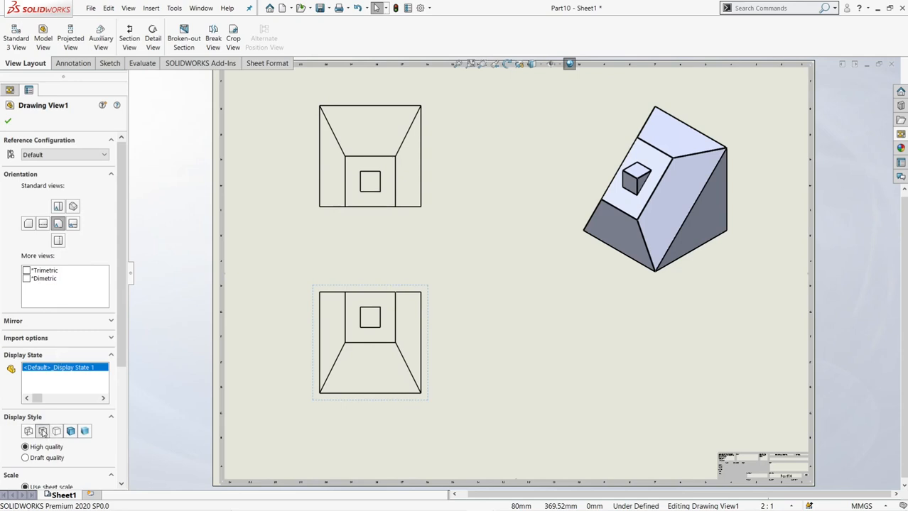
click(8, 122)
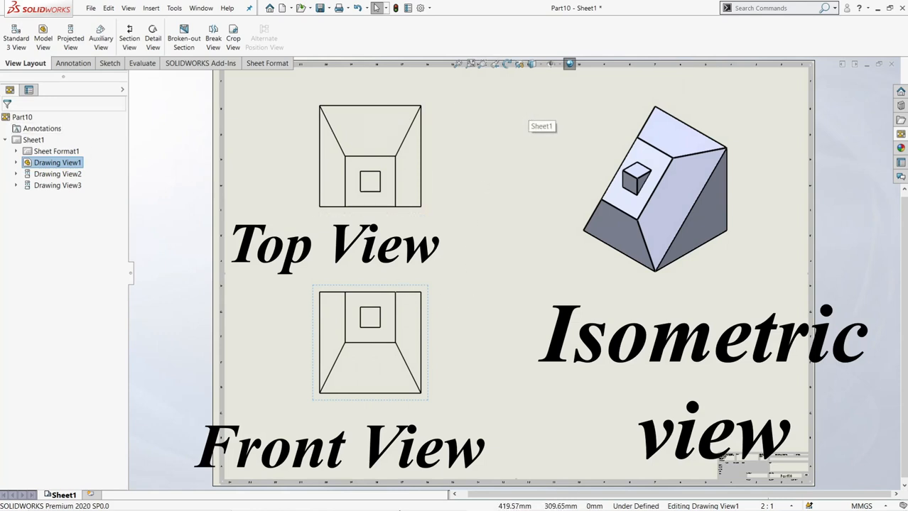
Step: Close the drawing and delete the small cube's boss extrusion from the part, keeping its square sketch
click(893, 64)
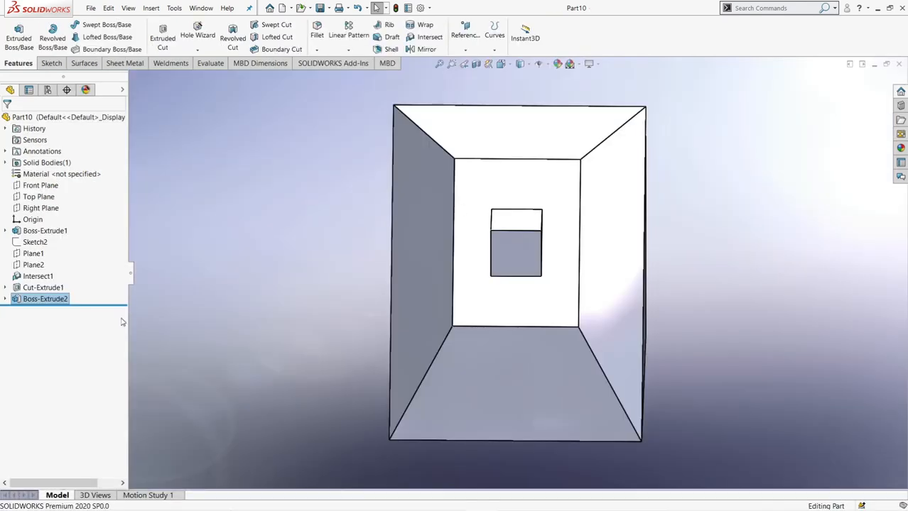
right_click(61, 303)
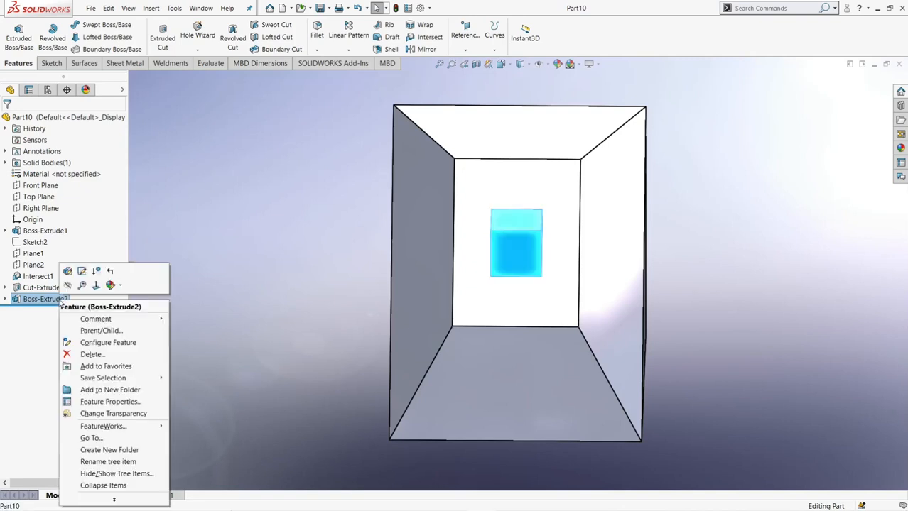
click(92, 355)
Step: Cut the remaining square sketch into the slanted face with Extruded Cut, using a Mid Plane depth of 20 mm
middle_drag(533, 282, 424, 281)
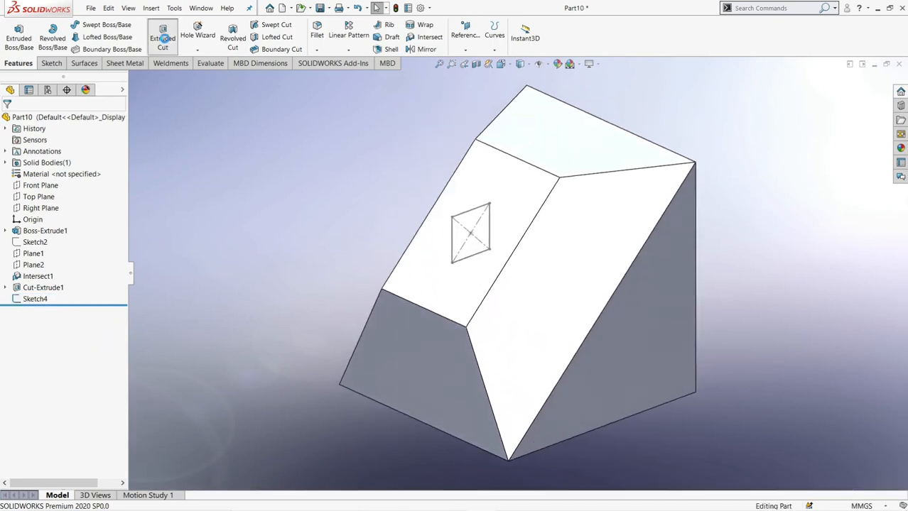
click(163, 38)
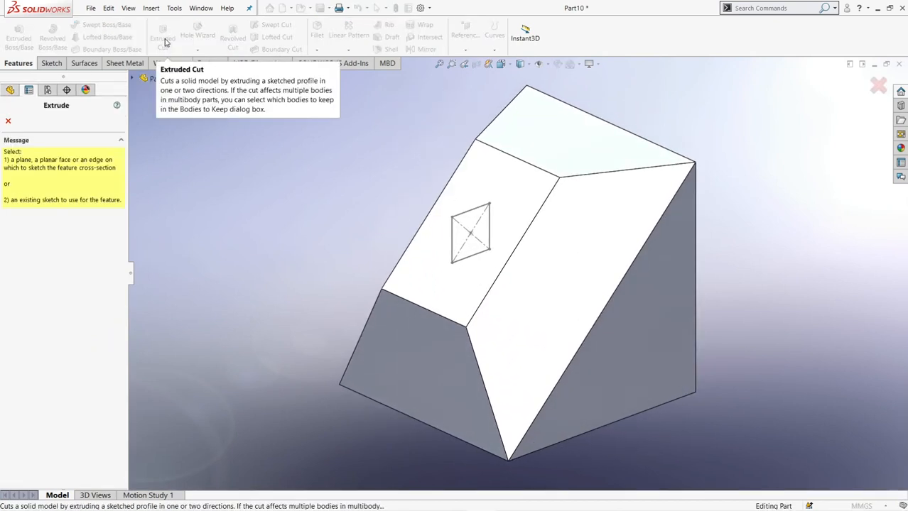
click(461, 216)
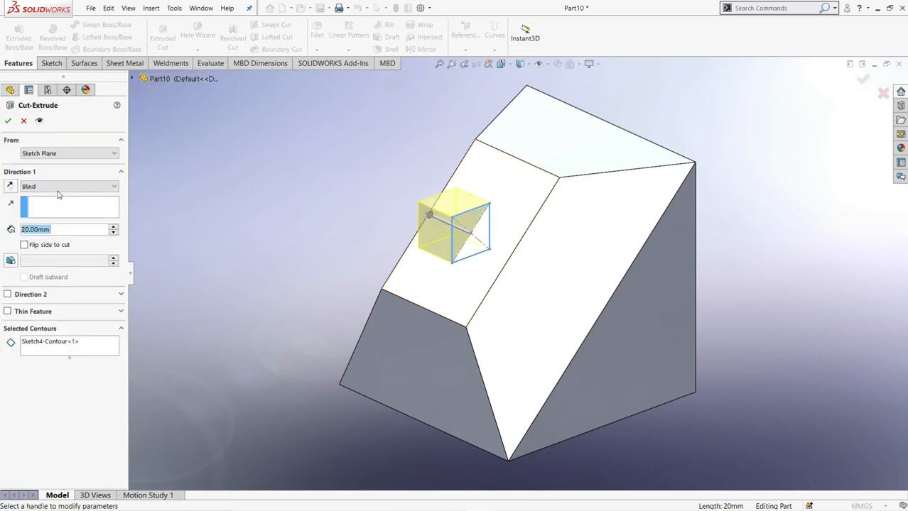
click(69, 185)
click(42, 263)
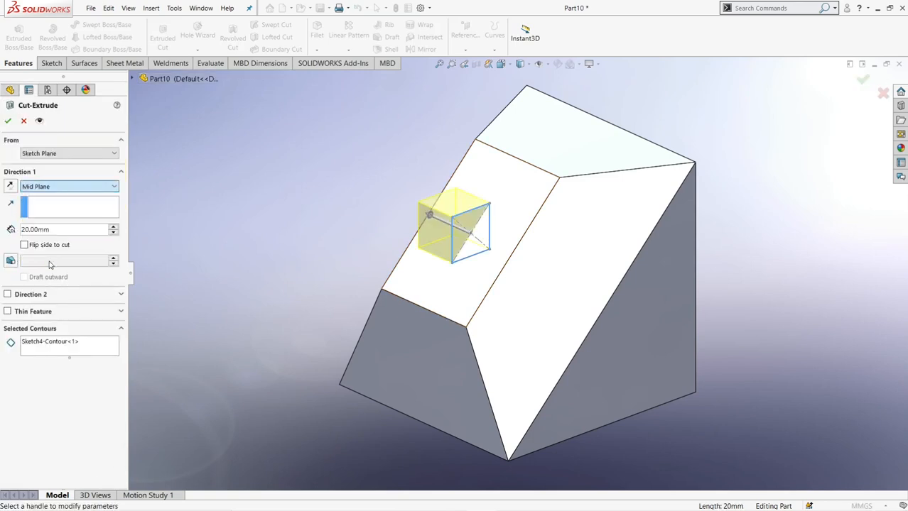
click(8, 121)
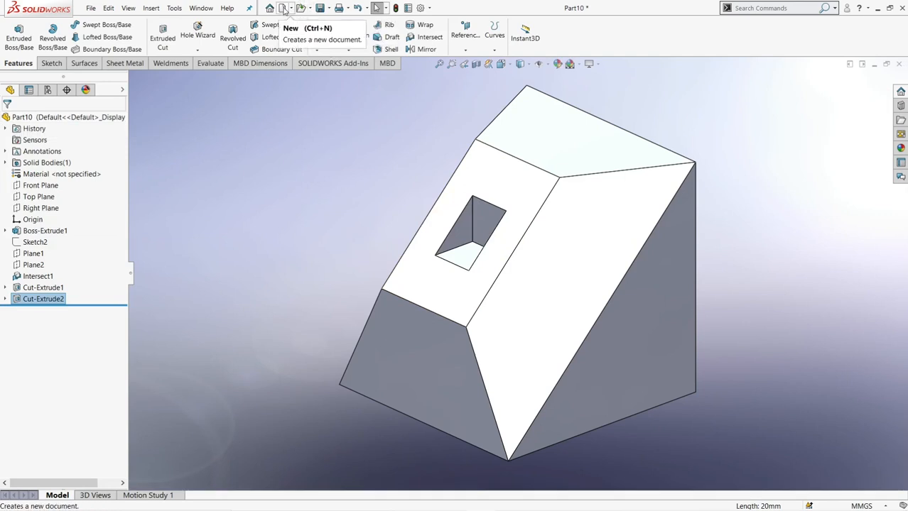
Step: Create a new drawing from the modified part with the Drawing template and the A0 (ISO) sheet format
click(291, 8)
click(304, 33)
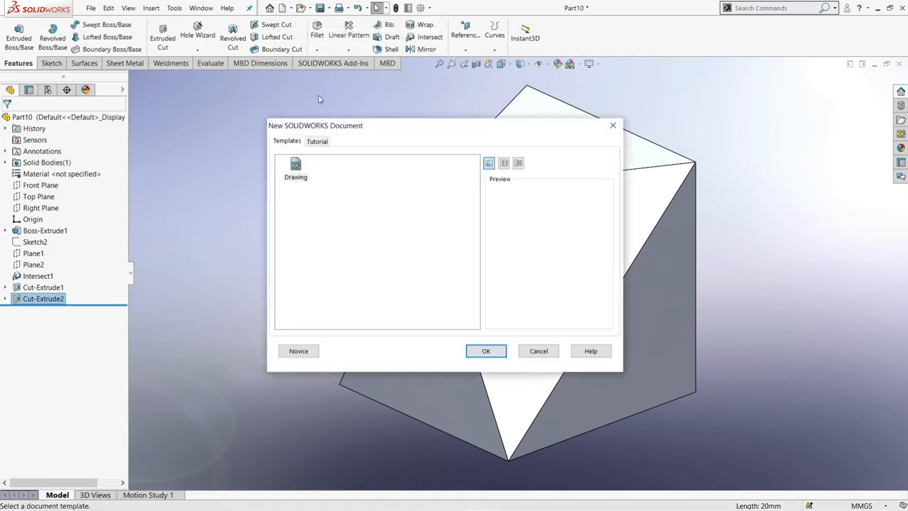
click(486, 352)
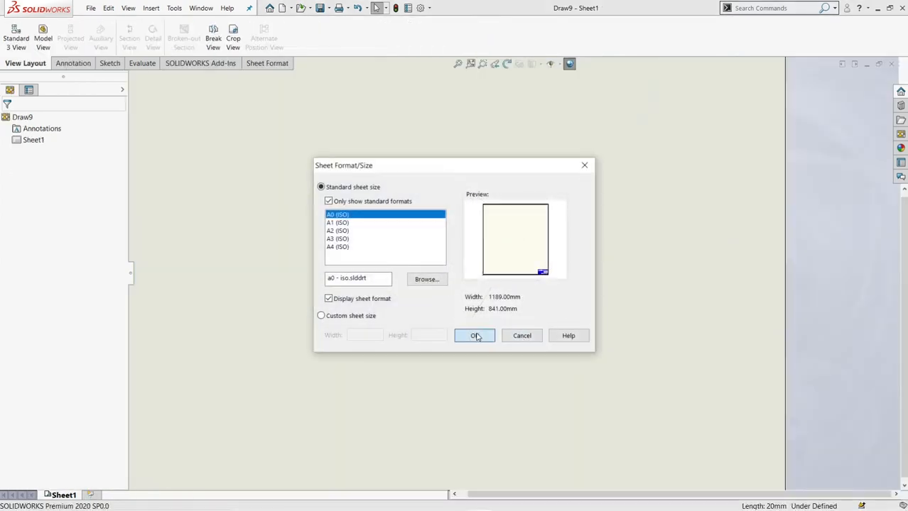
click(474, 335)
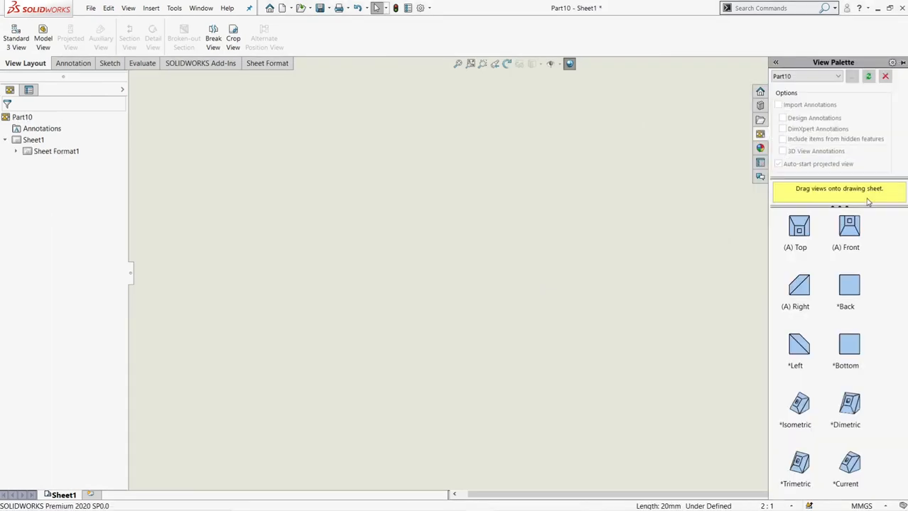
Step: Place the pocketed part's front view at the sheet's lower left, then project its top view above and an isometric view beside it
mouse_move(850, 223)
mouse_down()
mouse_move(568, 280)
mouse_move(417, 368)
mouse_move(368, 382)
mouse_up()
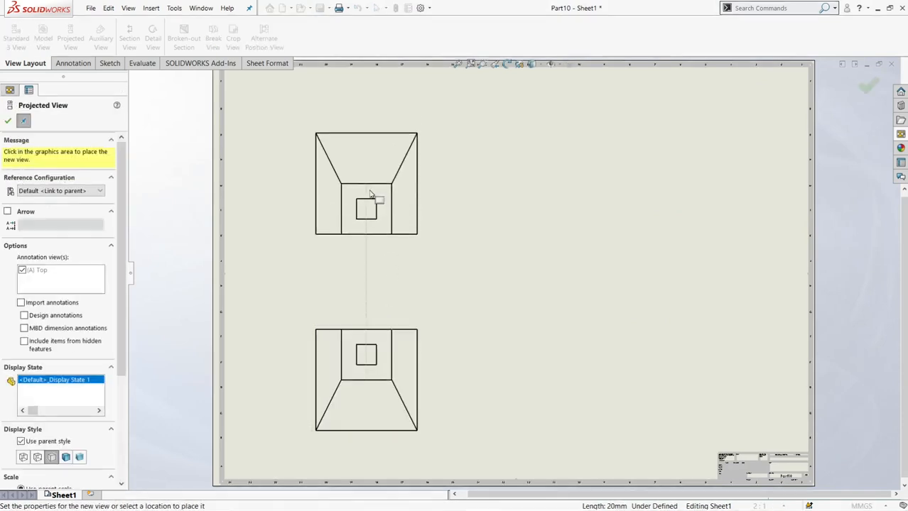
click(392, 189)
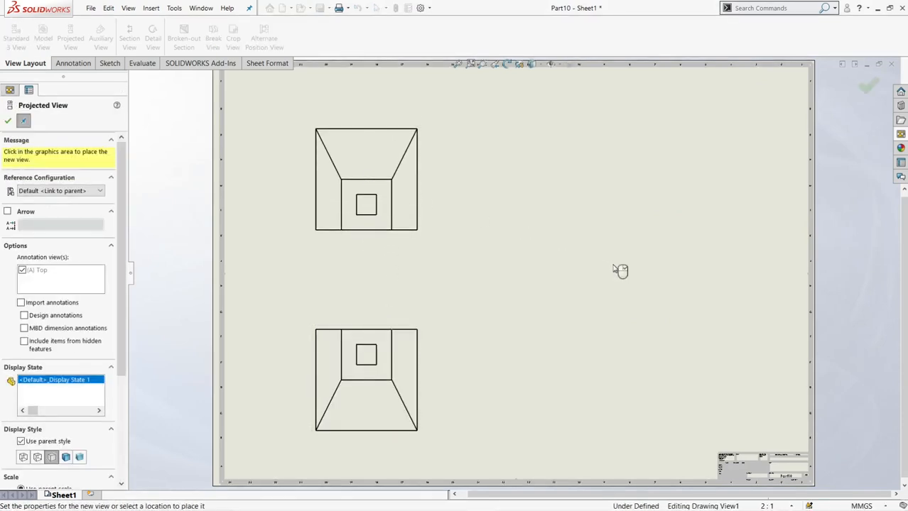
click(656, 278)
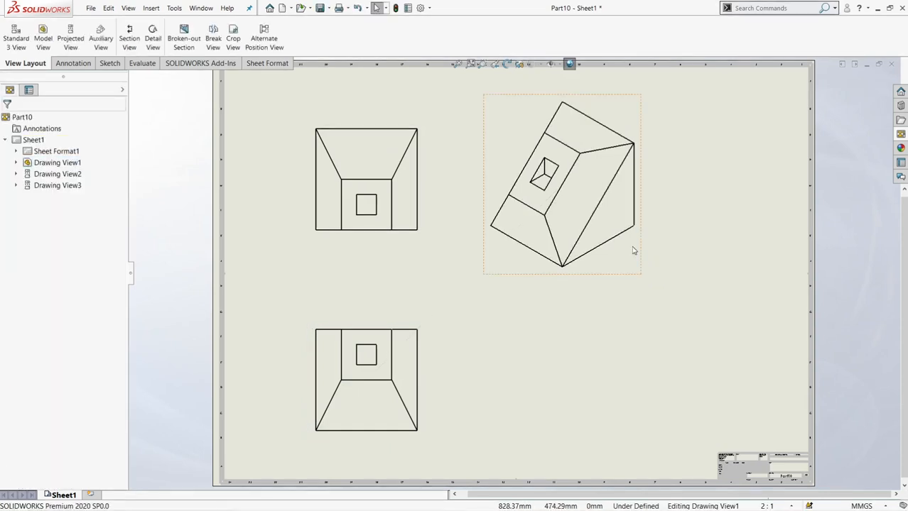
Step: Move the isometric view toward the sheet's right edge and display it as Shaded With Edges
drag(632, 252, 739, 301)
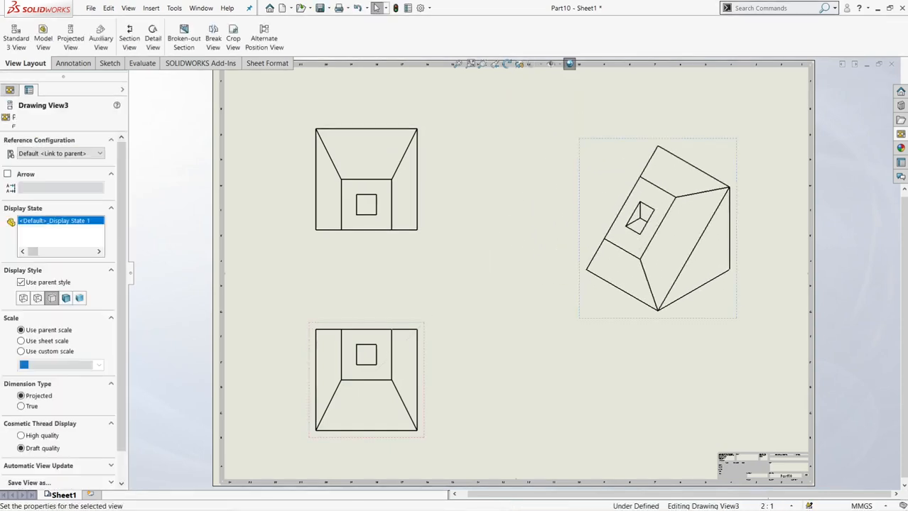
click(65, 299)
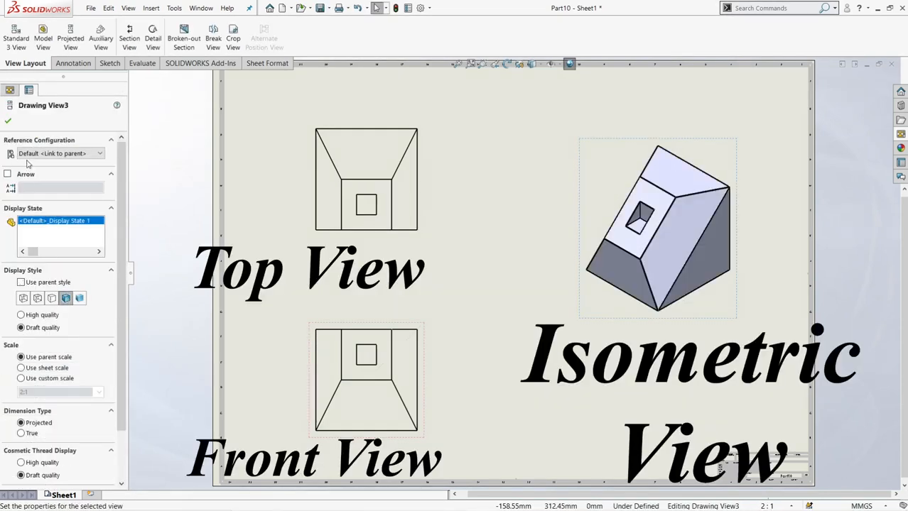
click(8, 122)
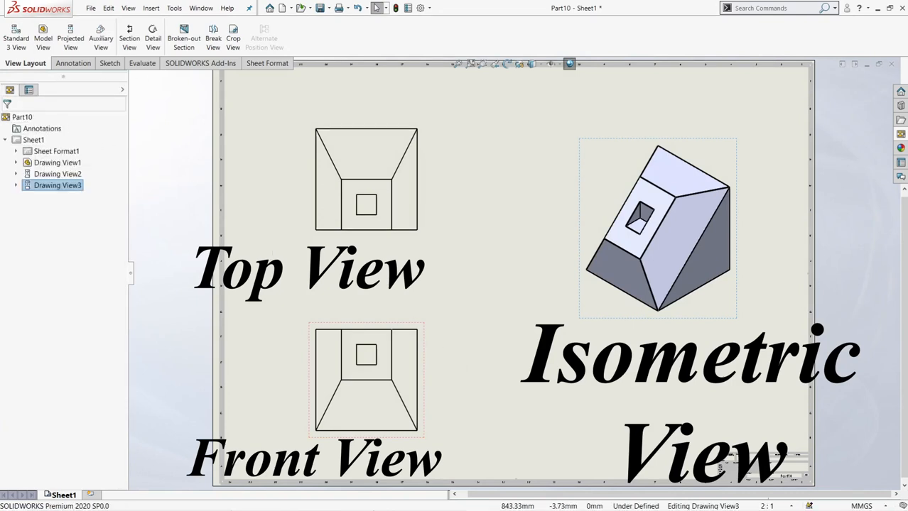
mouse_move(368, 502)
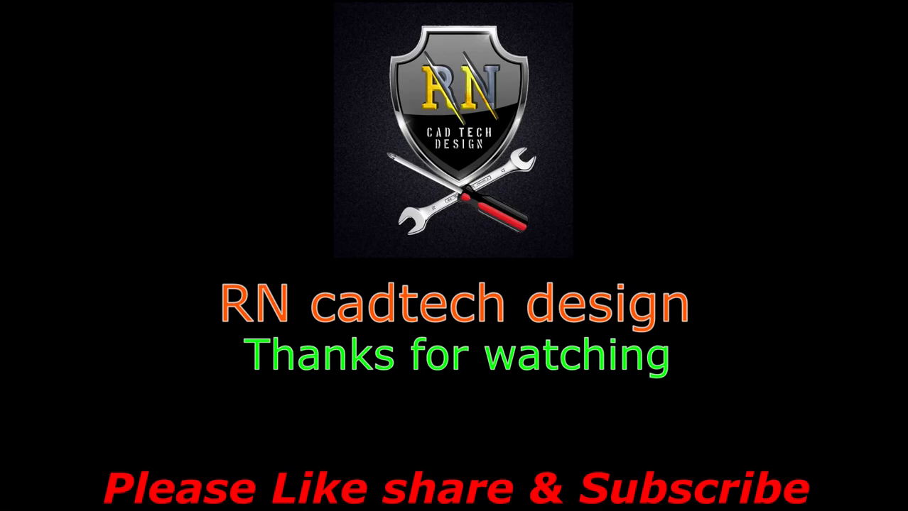